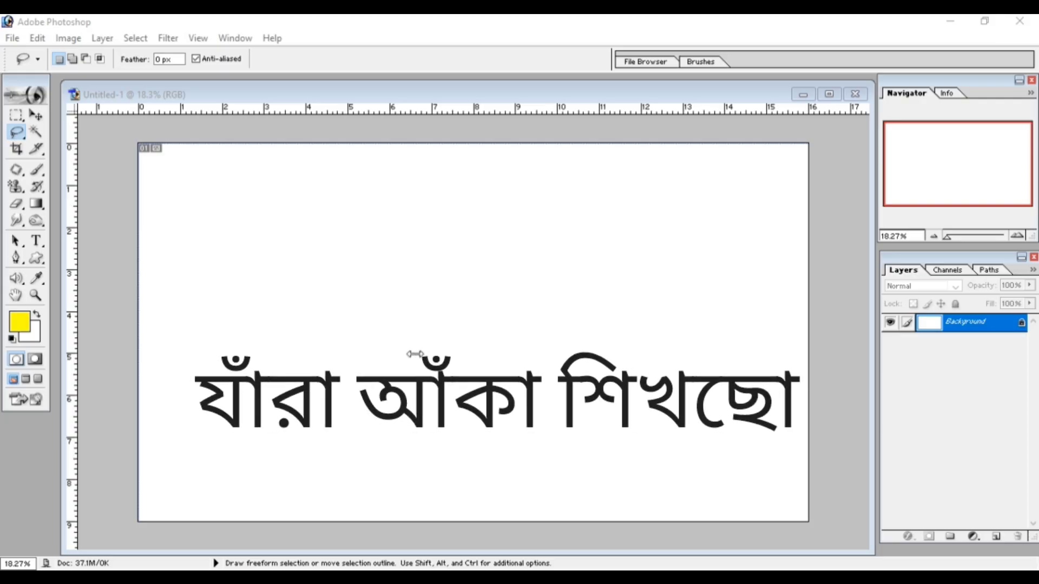
- Lasso the lower hillside area of the canvas and set the foreground color to dark green without the web-colors restriction
{"action": "left_click", "coordinate": [10, 135]}
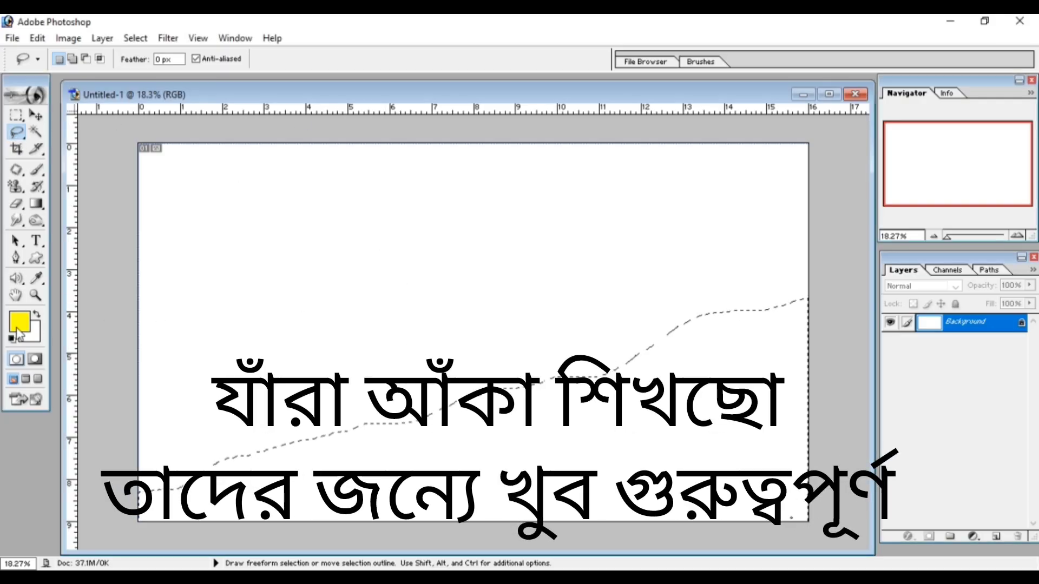
{"action": "left_click", "coordinate": [18, 331]}
{"action": "left_click", "coordinate": [785, 248]}
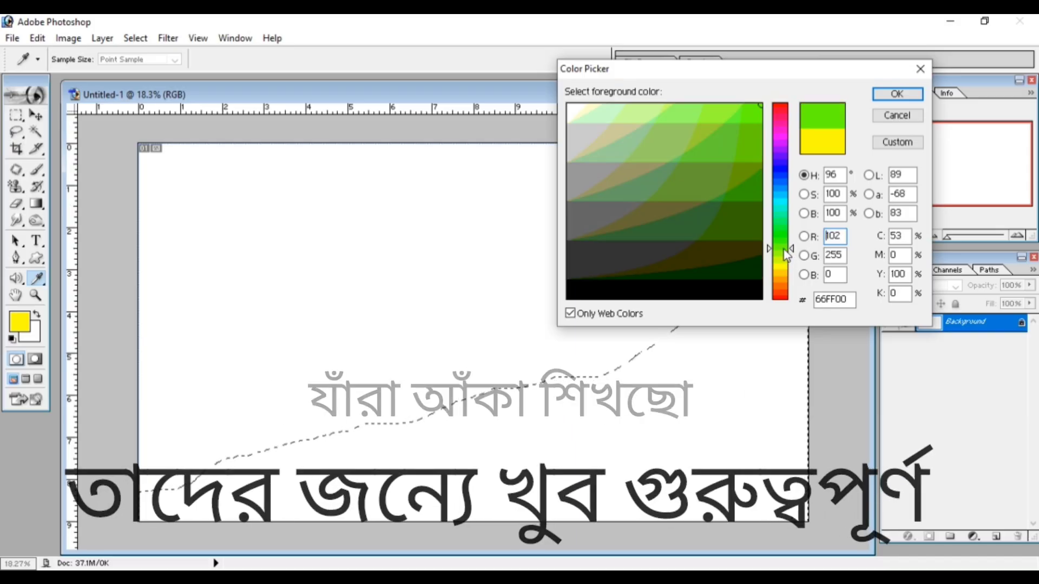
{"action": "left_click", "coordinate": [582, 316]}
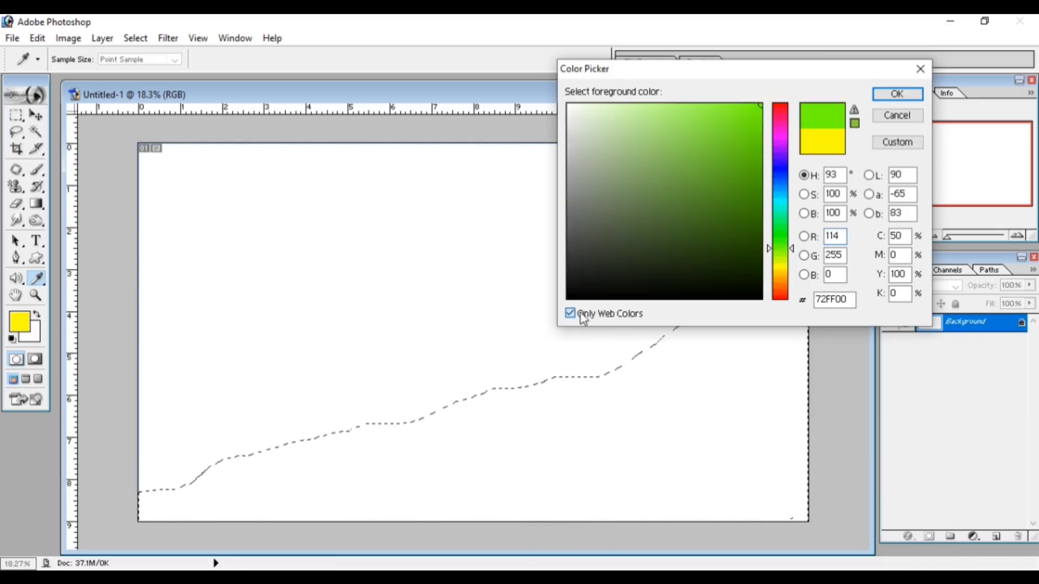
{"action": "left_click", "coordinate": [581, 316]}
{"action": "left_click", "coordinate": [752, 252]}
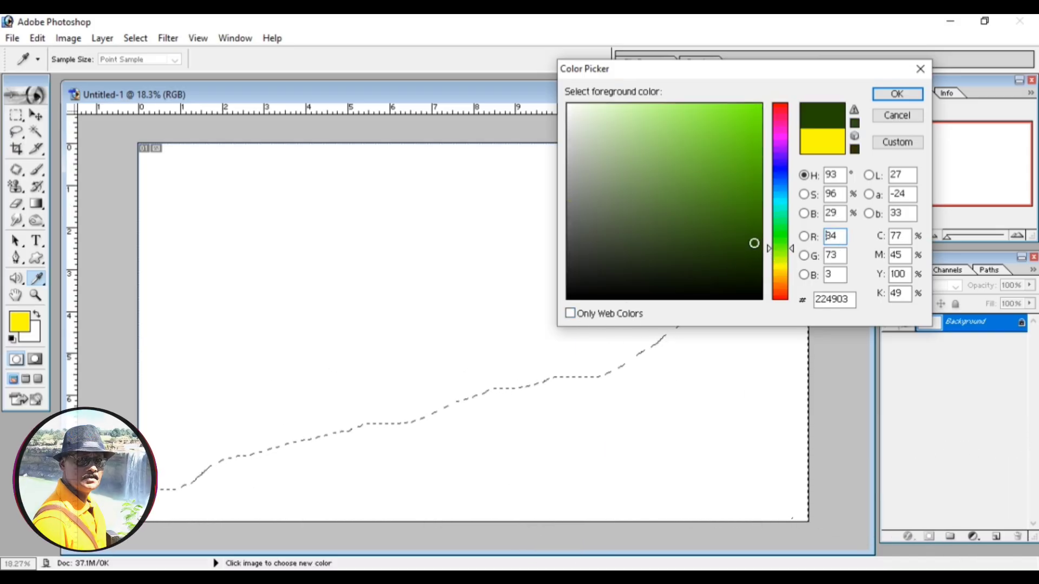
{"action": "left_click", "coordinate": [882, 95]}
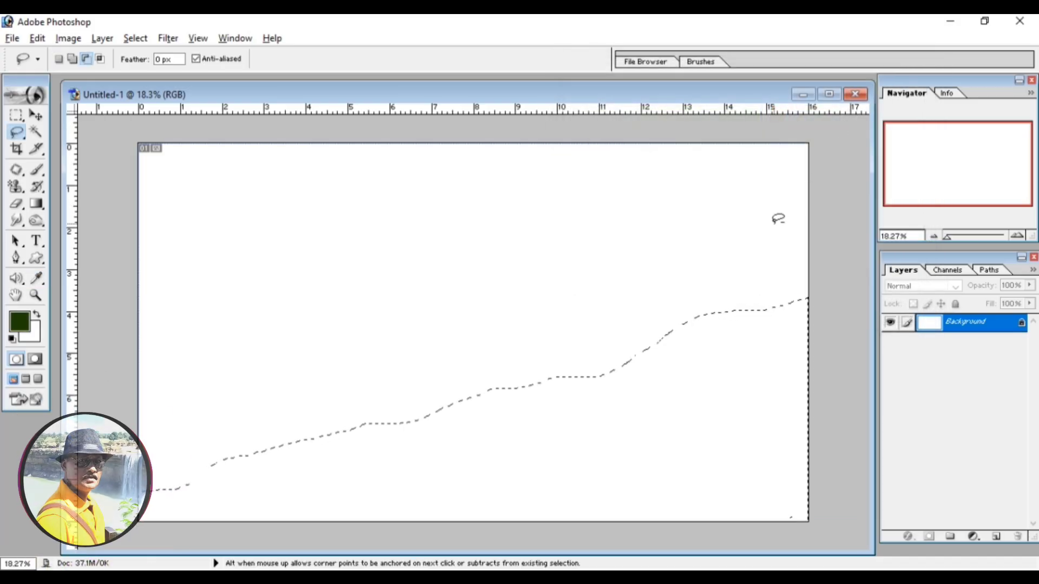
- Fill the hillside selection with the dark green foreground color and deselect it
{"action": "key", "text": "alt+BackSpace"}
{"action": "right_click", "coordinate": [782, 208]}
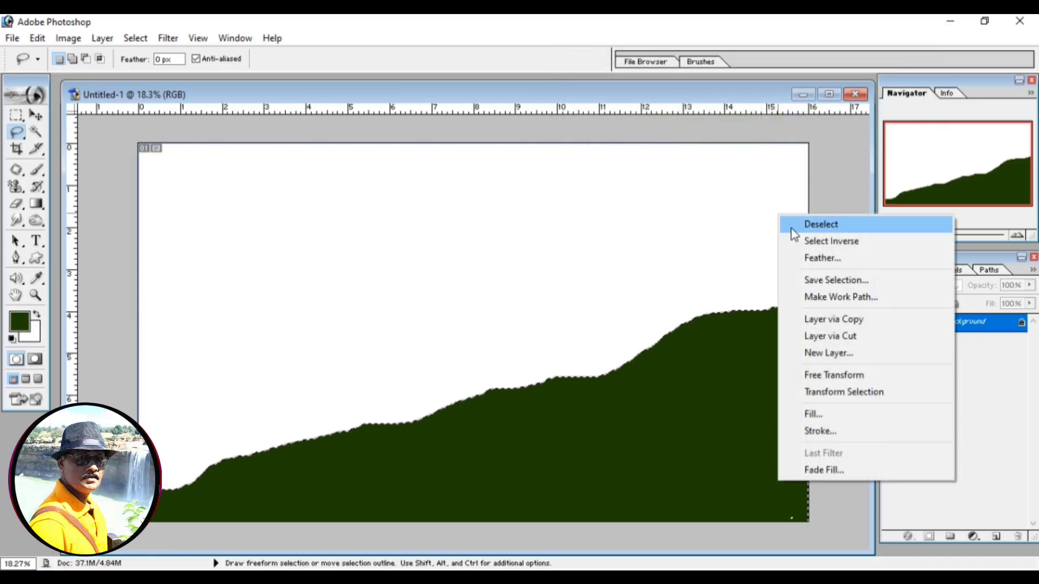
{"action": "left_click", "coordinate": [796, 223]}
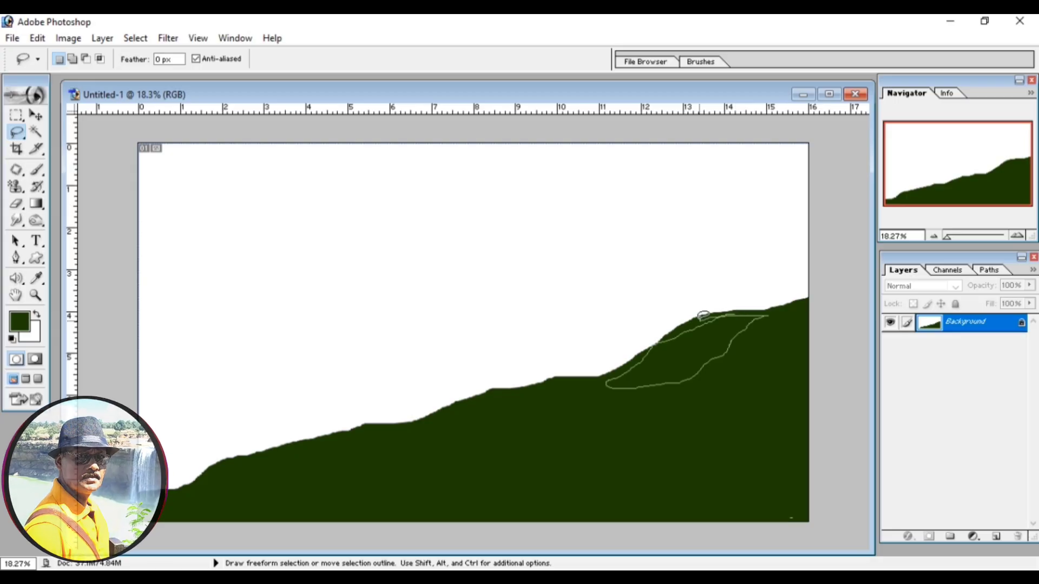
- Lasso a slanted highlight patch just below the upper-right crest of the hill and feather the selection by 30 pixels
{"action": "left_click_drag", "start_coordinate": [689, 326], "coordinate": [686, 363]}
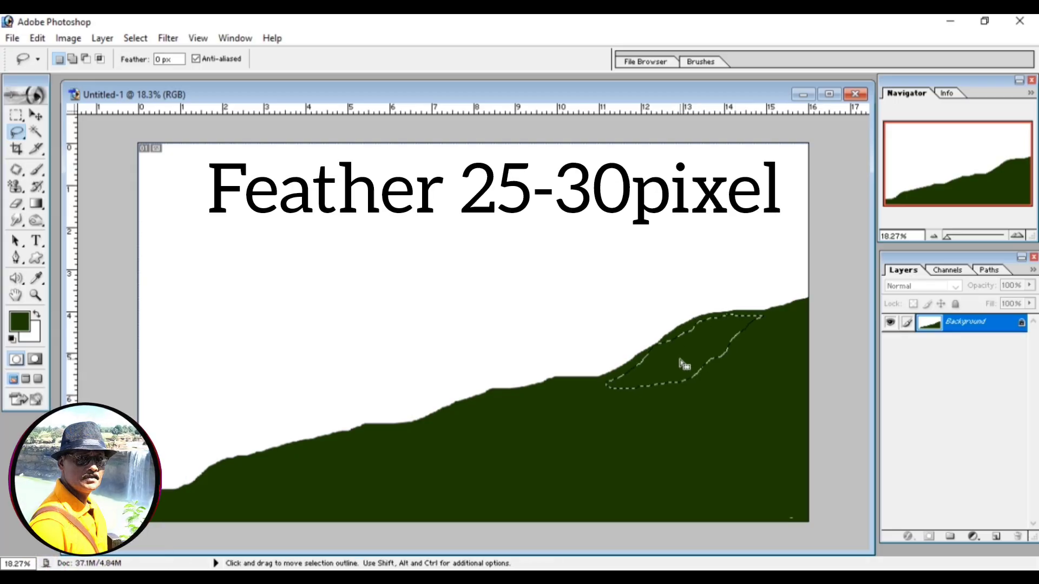
{"action": "right_click", "coordinate": [686, 363]}
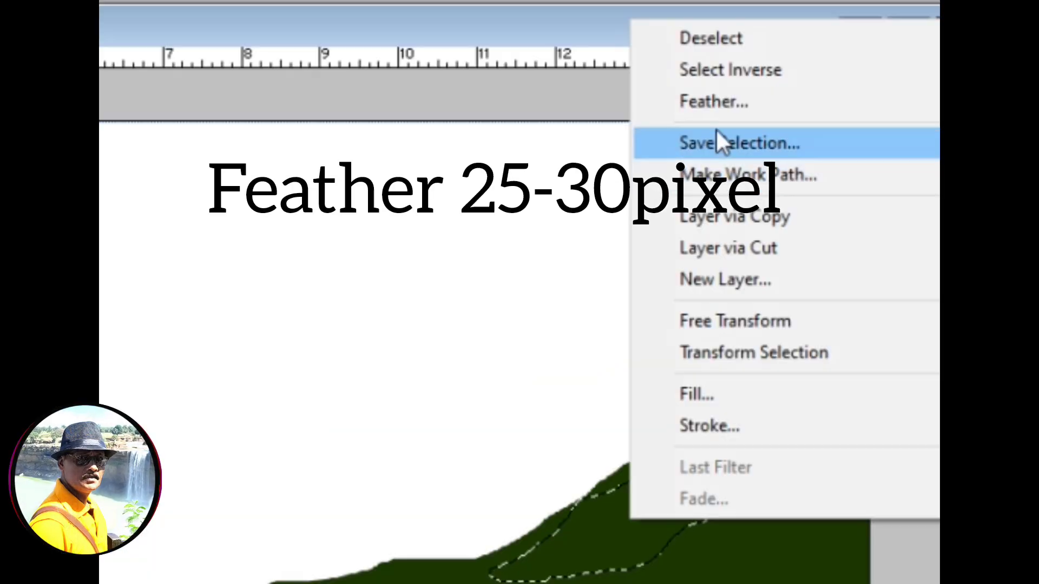
{"action": "left_click", "coordinate": [722, 103]}
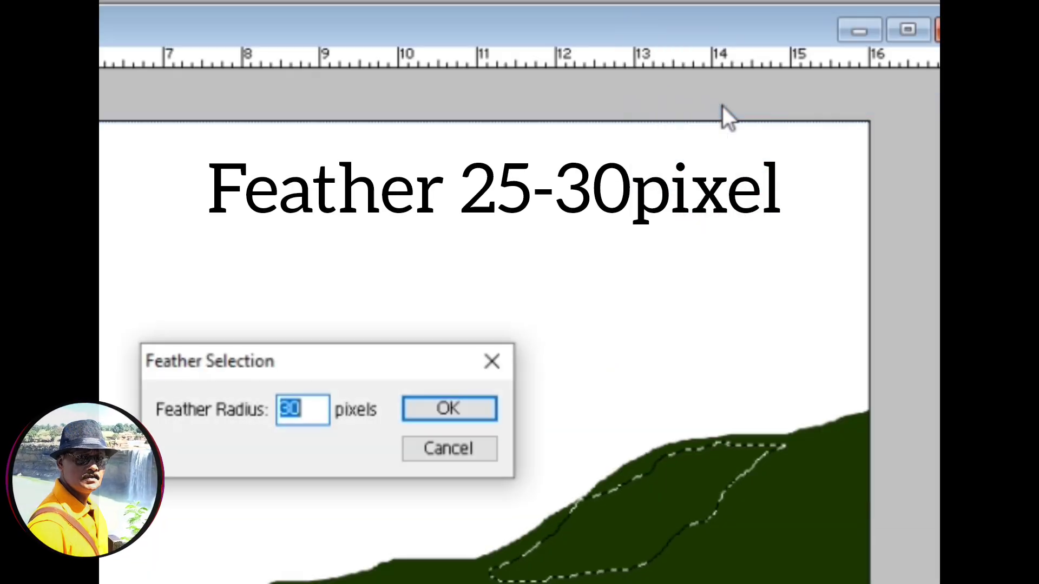
{"action": "left_click", "coordinate": [490, 403]}
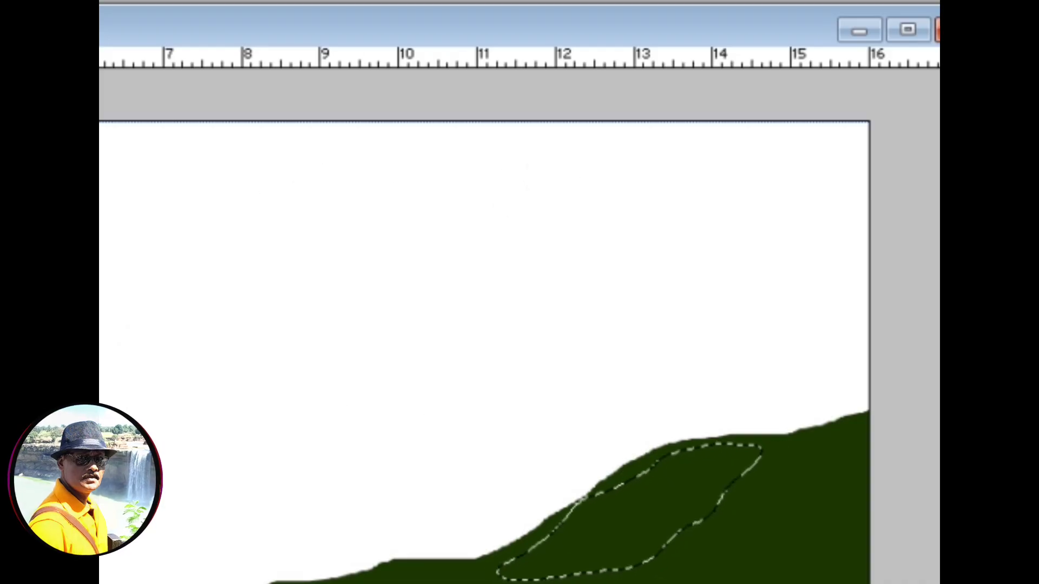
- Brighten the selected hill patch using Brightness/Contrast with brightness +14 and contrast +41
{"action": "key", "text": "alt+i"}
{"action": "key", "text": "a"}
{"action": "key", "text": "c"}
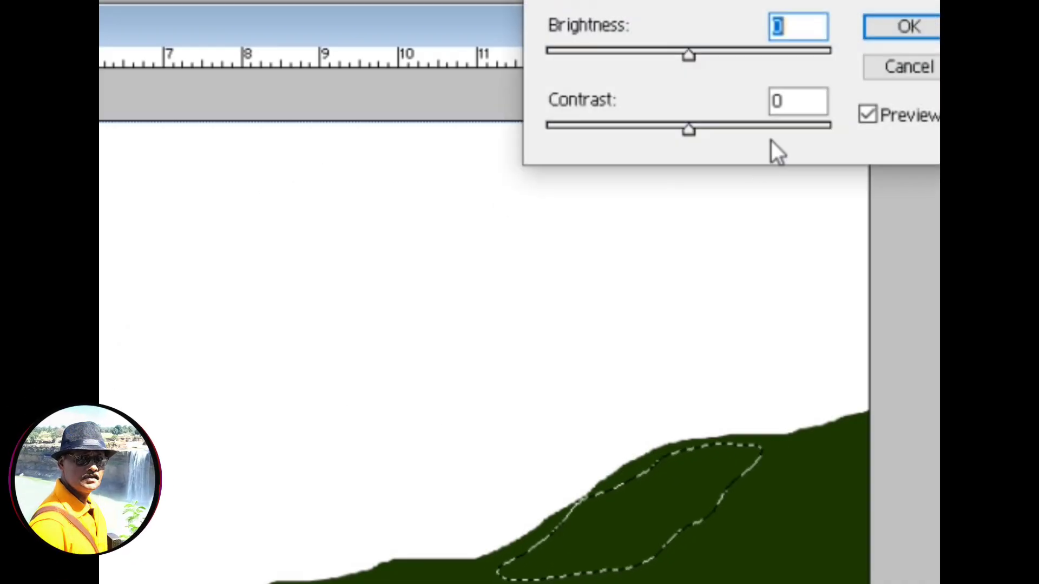
{"action": "left_click_drag", "start_coordinate": [689, 57], "coordinate": [726, 60]}
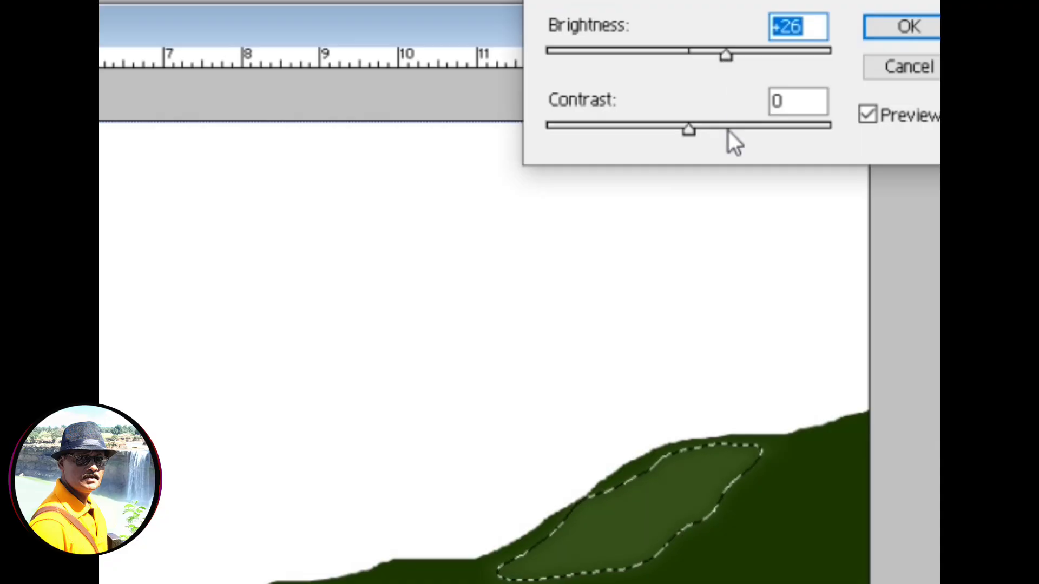
{"action": "left_click_drag", "start_coordinate": [688, 131], "coordinate": [748, 132]}
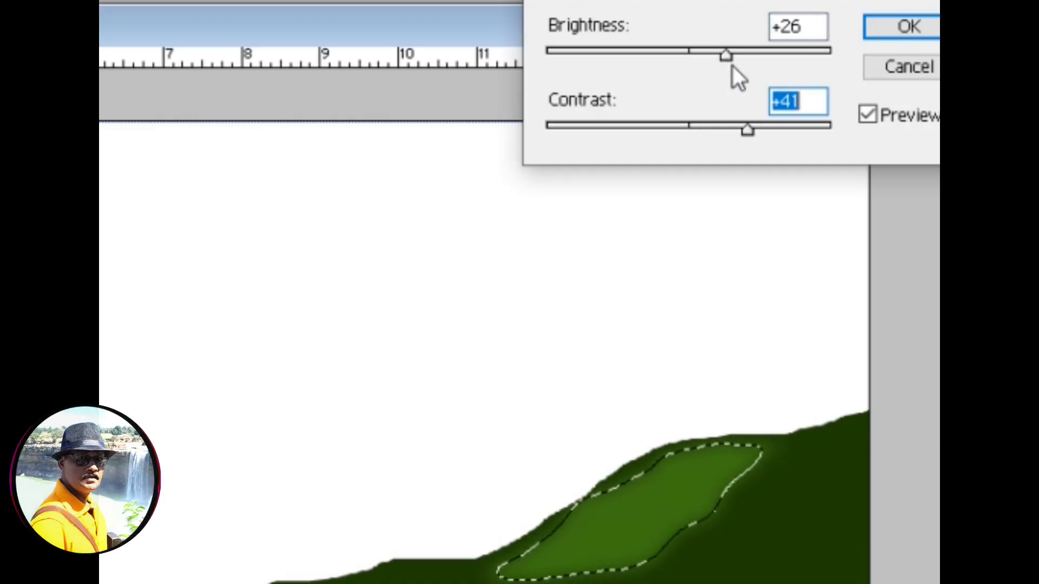
{"action": "mouse_move", "coordinate": [726, 56]}
{"action": "left_mouse_down"}
{"action": "mouse_move", "coordinate": [700, 44]}
{"action": "mouse_move", "coordinate": [709, 44]}
{"action": "left_mouse_up"}
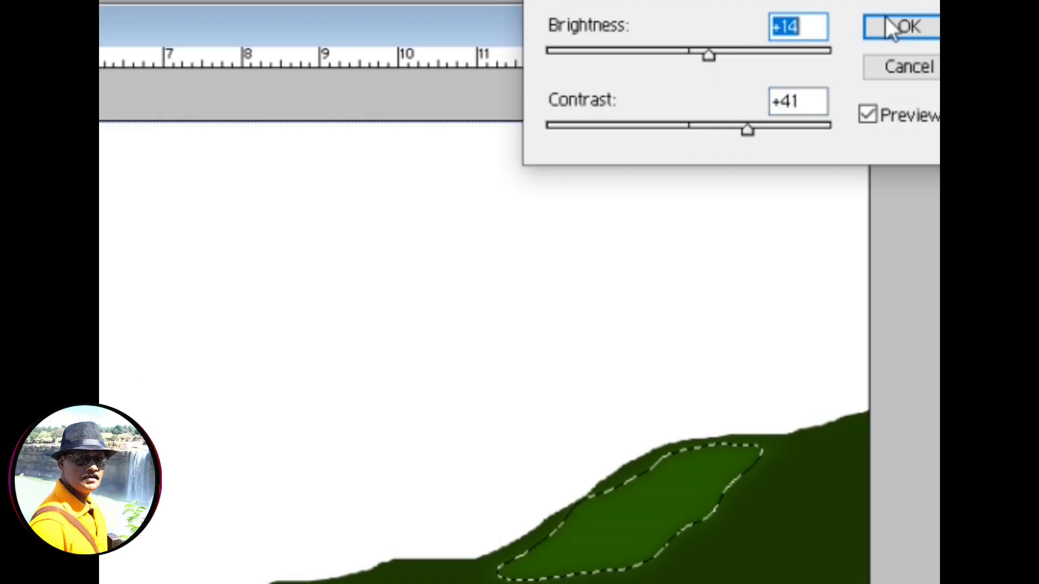
{"action": "left_click", "coordinate": [911, 21]}
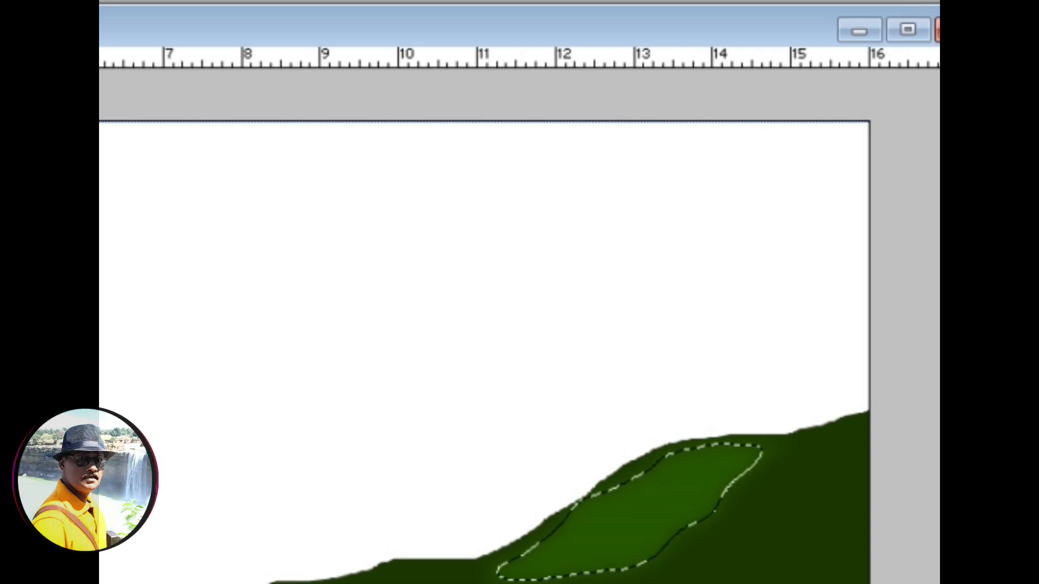
- Duplicate the bright patch onto the middle of the slope and rotate the copy clockwise to follow the ridge
{"action": "left_click_drag", "start_coordinate": [645, 506], "coordinate": [475, 431]}
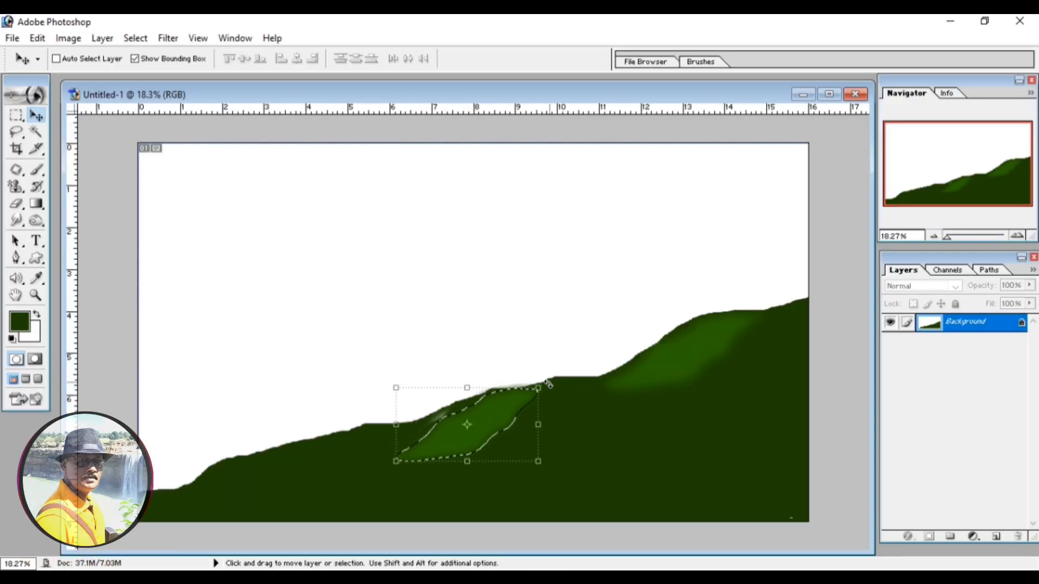
{"action": "left_click_drag", "start_coordinate": [543, 381], "coordinate": [550, 392]}
{"action": "left_click_drag", "start_coordinate": [488, 418], "coordinate": [516, 400]}
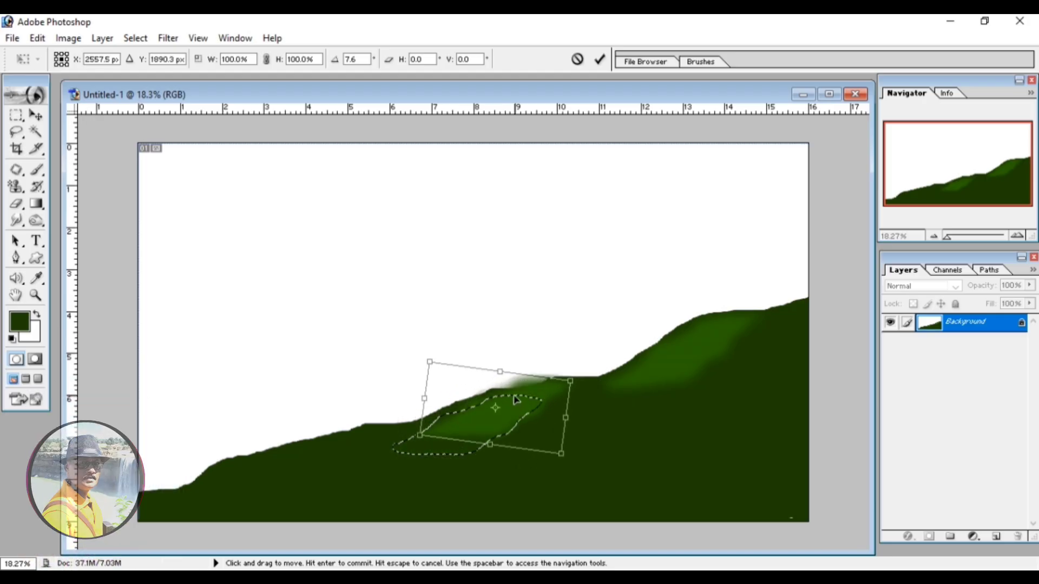
{"action": "left_click_drag", "start_coordinate": [591, 364], "coordinate": [595, 382]}
- Lasso a long band across the lower hillside and feather the selection by 30 pixels
{"action": "right_click", "coordinate": [749, 395]}
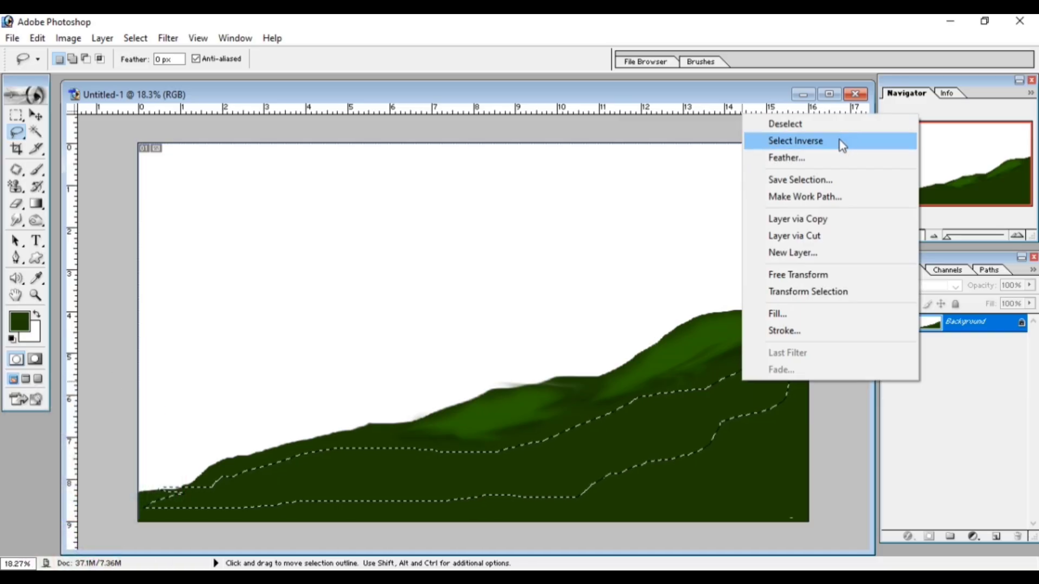
{"action": "left_click", "coordinate": [820, 159]}
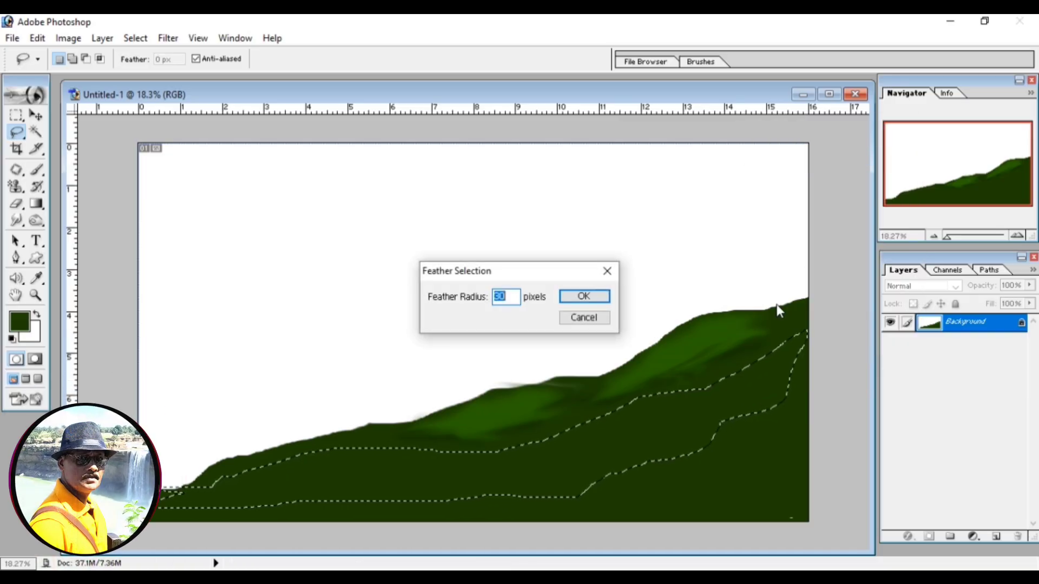
{"action": "left_click", "coordinate": [584, 296]}
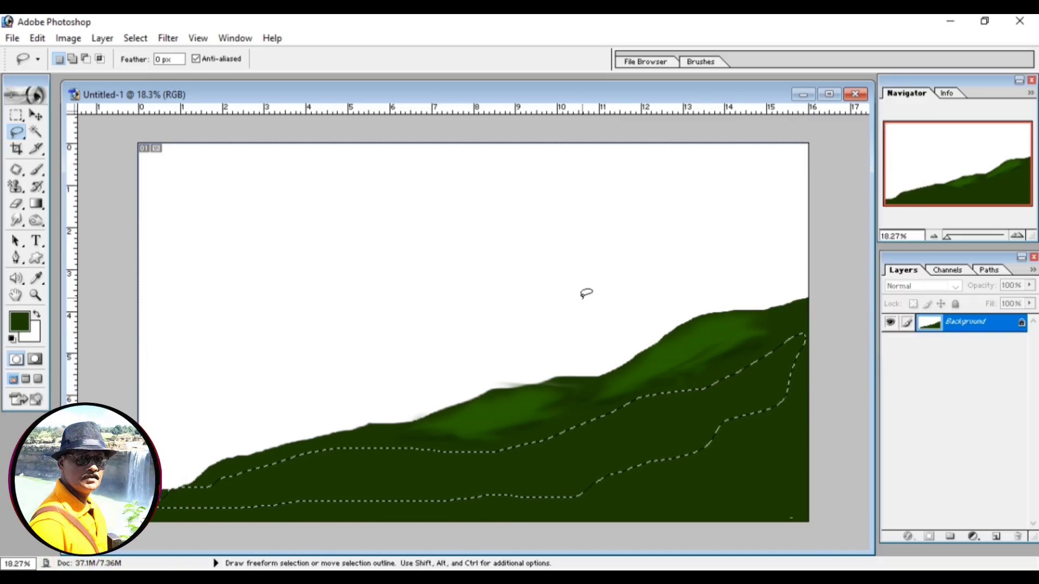
- Apply Color Balance to the band's midtones with levels 0, +36 and -54, and clear the selection
{"action": "left_click", "coordinate": [66, 38]}
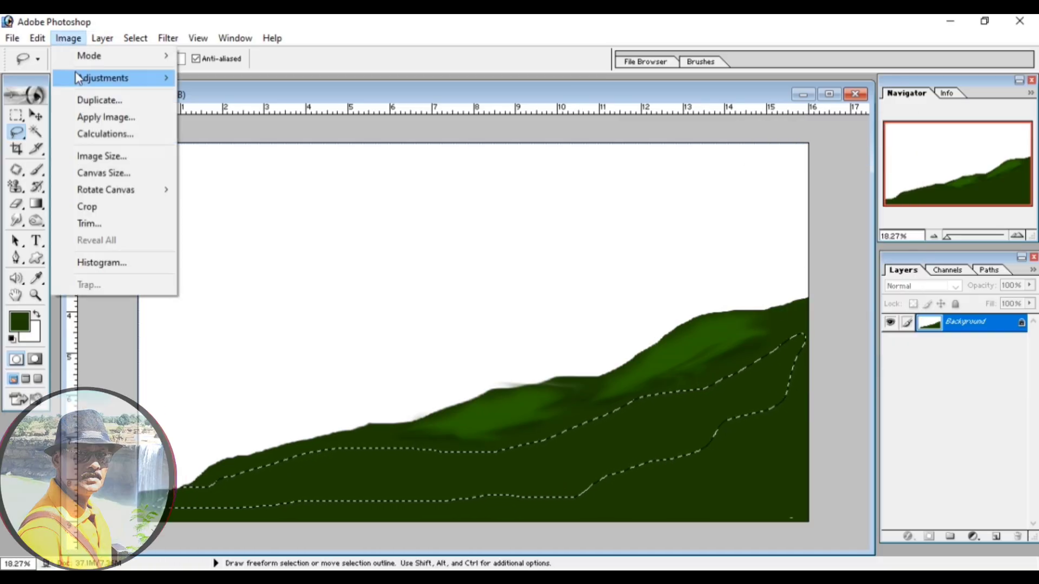
{"action": "mouse_move", "coordinate": [88, 80]}
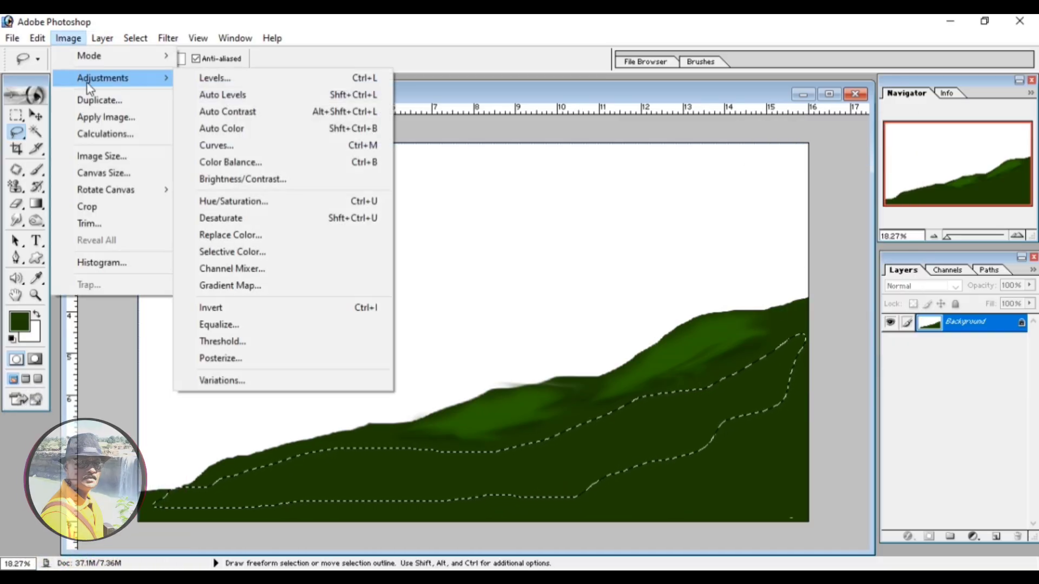
{"action": "left_click", "coordinate": [252, 163]}
{"action": "left_click_drag", "start_coordinate": [809, 166], "coordinate": [770, 165]}
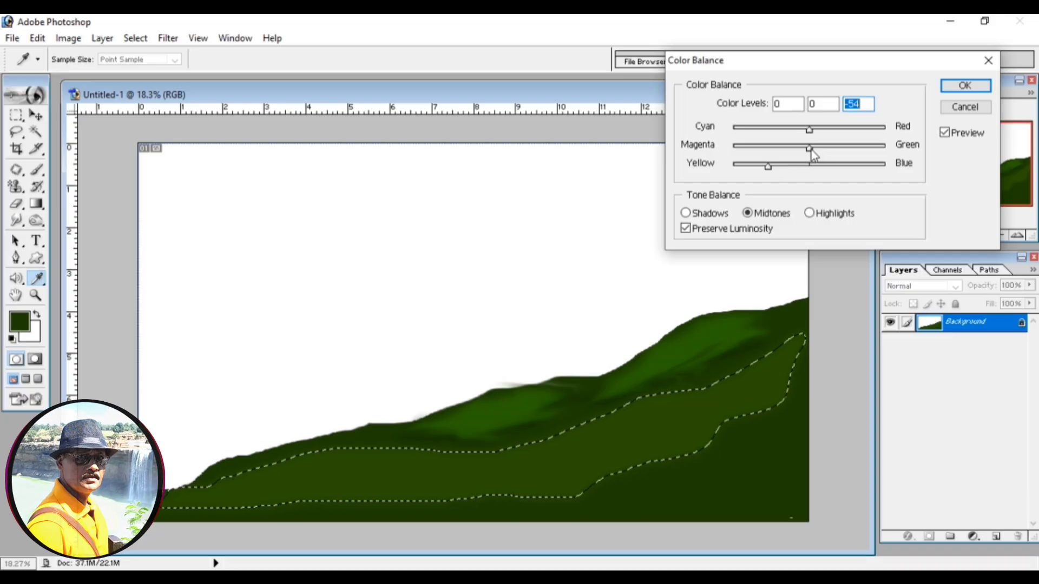
{"action": "left_click_drag", "start_coordinate": [809, 149], "coordinate": [837, 147]}
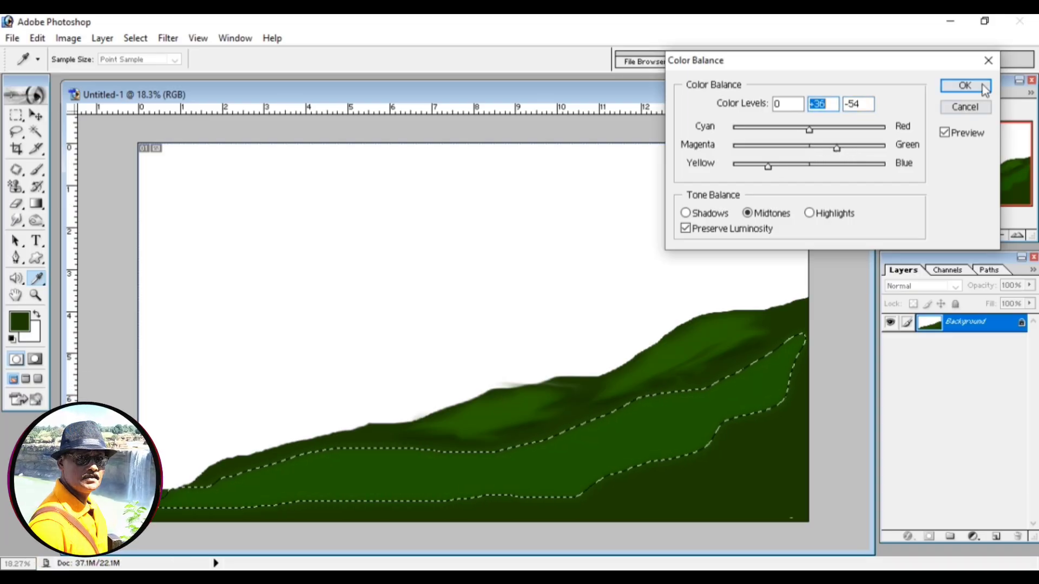
{"action": "left_click", "coordinate": [965, 85]}
{"action": "key", "text": "l"}
{"action": "right_click", "coordinate": [731, 254]}
{"action": "left_click", "coordinate": [731, 251]}
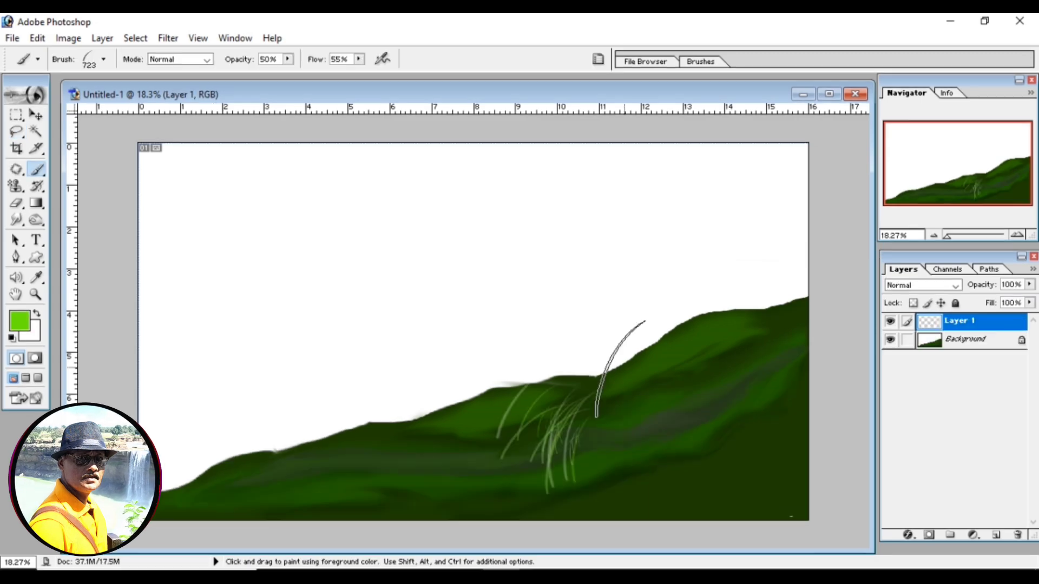
- Undo the oversized grass strokes painted on Layer 1
{"action": "key", "text": "ctrl+alt+z"}
{"action": "key", "text": "ctrl+alt+z"}
{"action": "key", "text": "ctrl+alt+z"}
{"action": "key", "text": "ctrl+alt+z"}
{"action": "key", "text": "ctrl+alt+z"}
{"action": "key", "text": "ctrl+alt+z"}
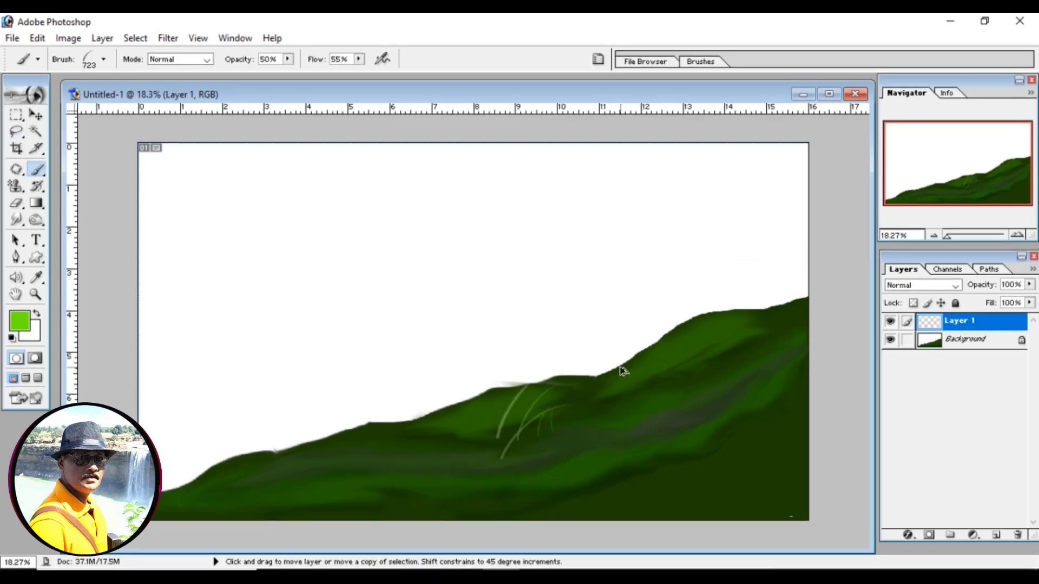
- Reduce the grass brush to 184 px and paint light green grass tufts on the right part of the lower slope
{"action": "right_click", "coordinate": [640, 390]}
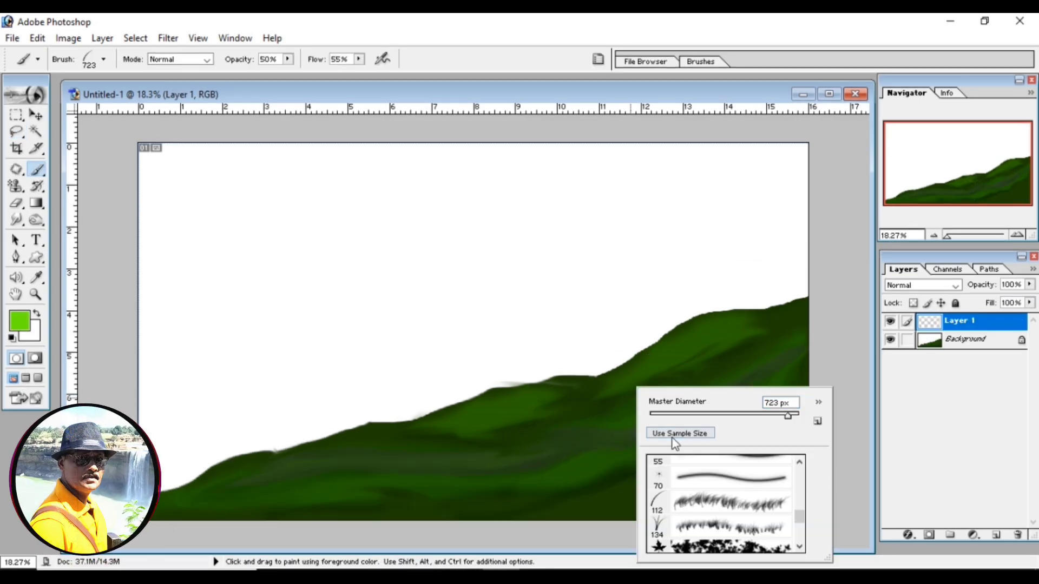
{"action": "key", "text": "Return"}
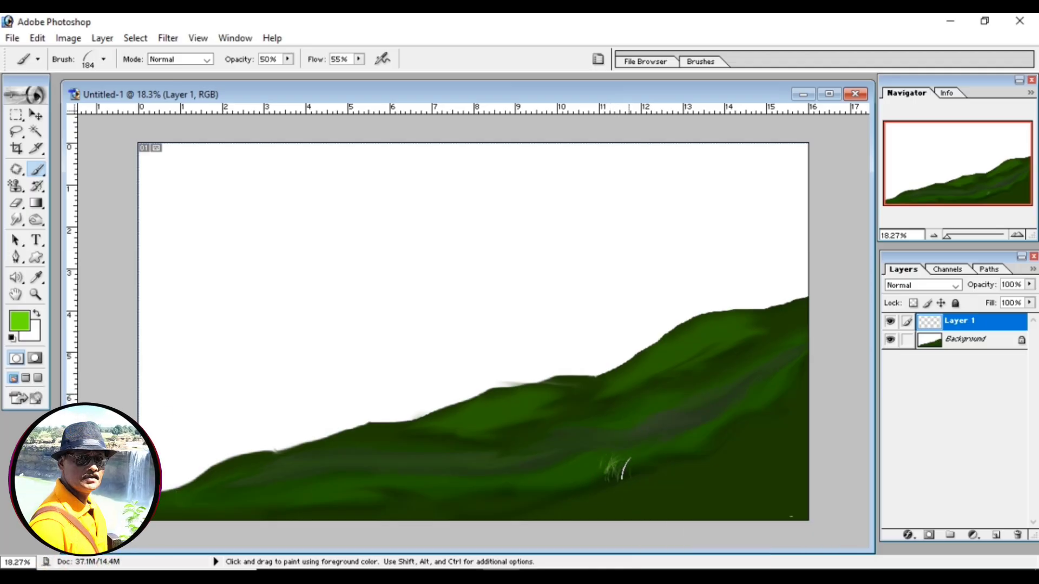
{"action": "left_click_drag", "start_coordinate": [602, 485], "coordinate": [617, 460]}
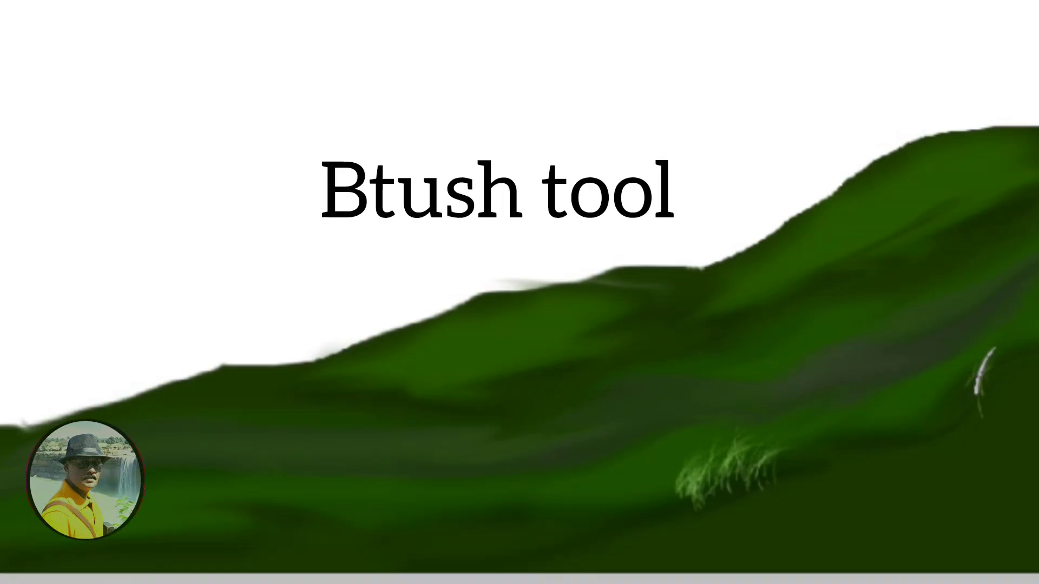
{"action": "left_click_drag", "start_coordinate": [1003, 381], "coordinate": [1022, 336]}
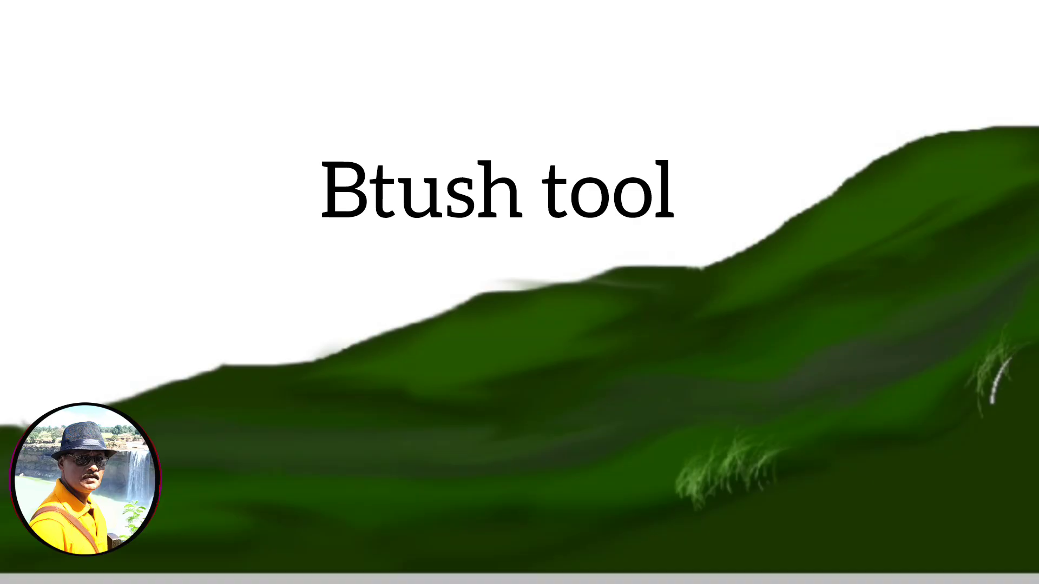
{"action": "mouse_move", "coordinate": [955, 418]}
{"action": "left_mouse_down"}
{"action": "mouse_move", "coordinate": [939, 372]}
{"action": "mouse_move", "coordinate": [958, 379]}
{"action": "left_mouse_up"}
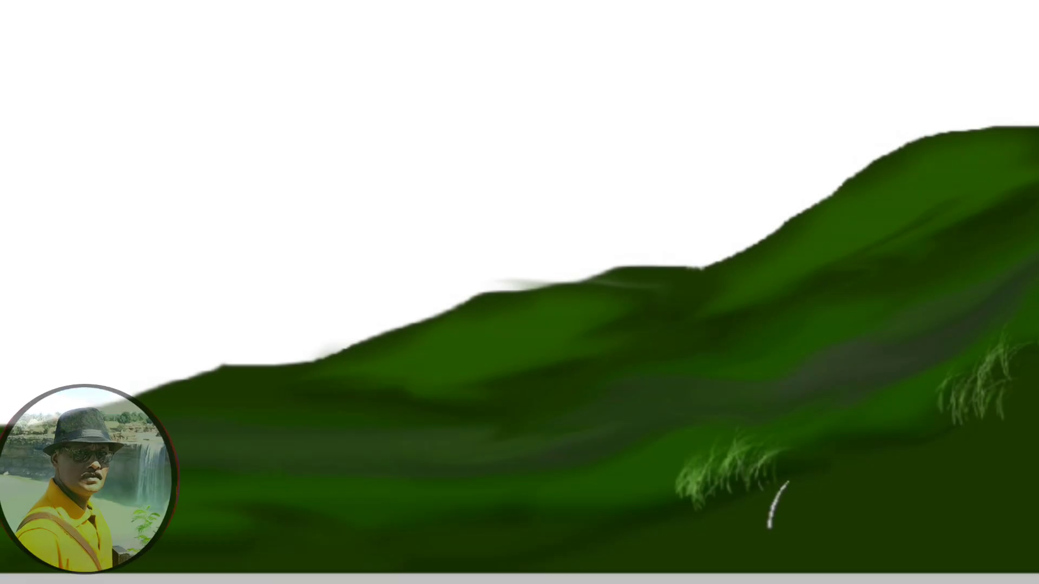
- Paint a wide grass tuft with the grass brush on the middle of the lower slope
{"action": "left_click_drag", "start_coordinate": [622, 506], "coordinate": [642, 460]}
{"action": "mouse_move", "coordinate": [541, 525]}
{"action": "left_mouse_down"}
{"action": "mouse_move", "coordinate": [556, 487]}
{"action": "mouse_move", "coordinate": [535, 460]}
{"action": "left_mouse_up"}
{"action": "left_click_drag", "start_coordinate": [490, 516], "coordinate": [508, 470]}
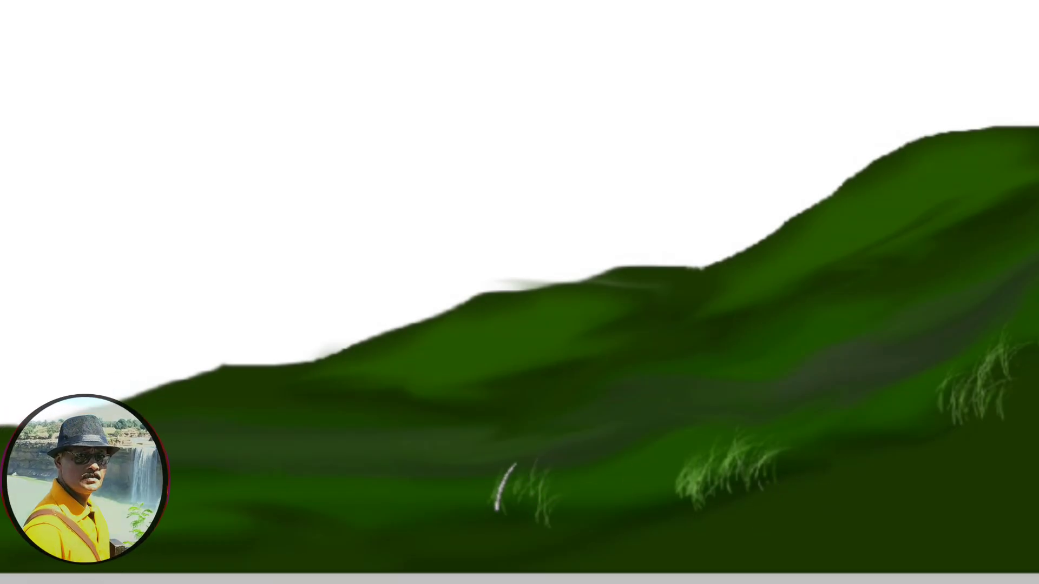
{"action": "left_click_drag", "start_coordinate": [514, 526], "coordinate": [532, 481]}
{"action": "mouse_move", "coordinate": [590, 527]}
{"action": "left_mouse_down"}
{"action": "mouse_move", "coordinate": [608, 483]}
{"action": "mouse_move", "coordinate": [593, 482]}
{"action": "left_mouse_up"}
{"action": "left_click_drag", "start_coordinate": [559, 518], "coordinate": [579, 472]}
{"action": "left_click_drag", "start_coordinate": [629, 518], "coordinate": [647, 473]}
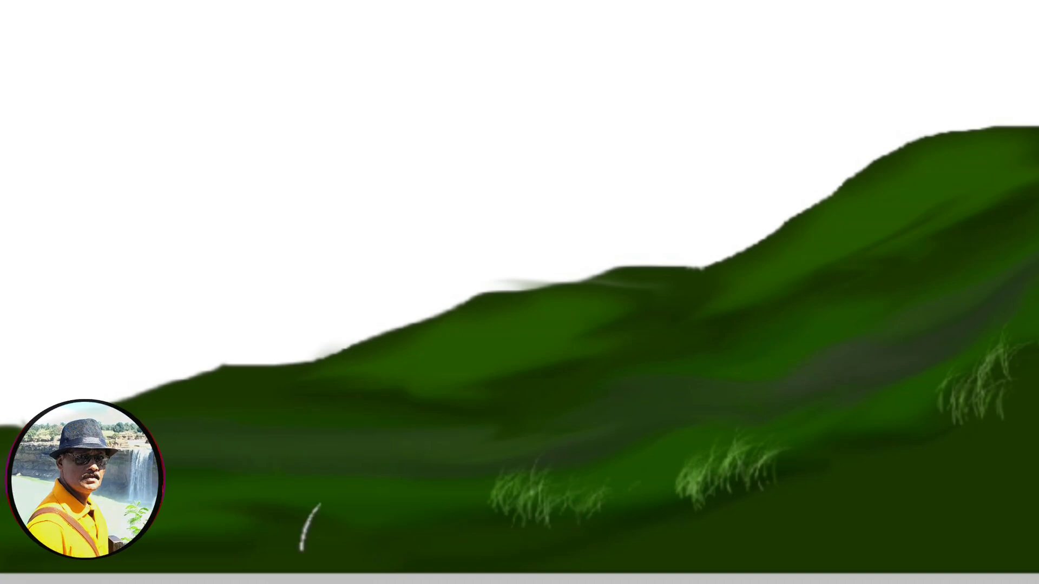
- Paint a light green grass tuft with the grass brush on the left part of the lower slope
{"action": "left_click_drag", "start_coordinate": [325, 525], "coordinate": [348, 476]}
{"action": "left_click_drag", "start_coordinate": [335, 522], "coordinate": [358, 474]}
{"action": "left_click_drag", "start_coordinate": [301, 521], "coordinate": [322, 473]}
{"action": "mouse_move", "coordinate": [284, 521]}
{"action": "left_mouse_down"}
{"action": "mouse_move", "coordinate": [307, 474]}
{"action": "mouse_move", "coordinate": [318, 473]}
{"action": "left_mouse_up"}
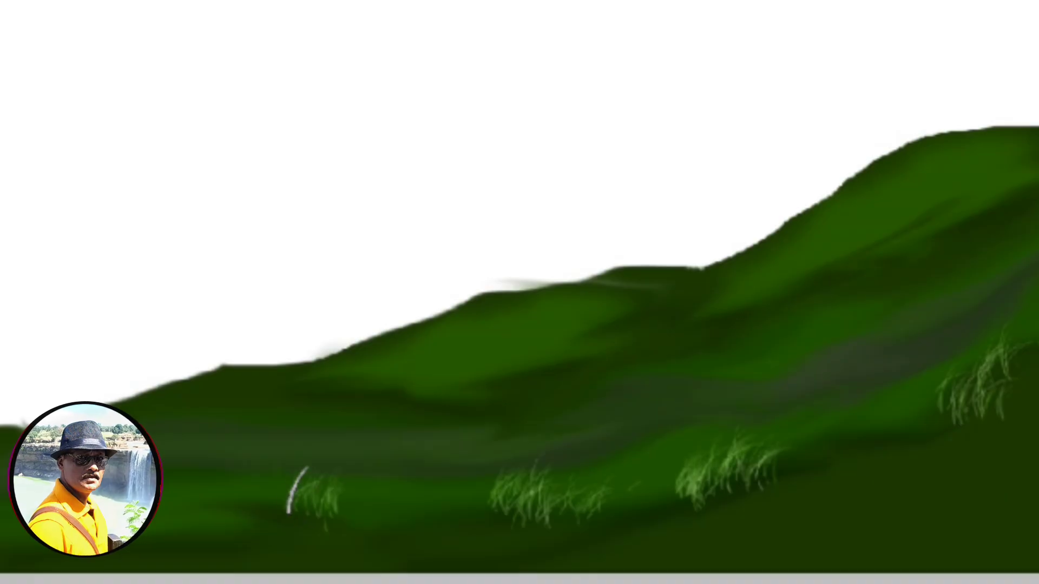
{"action": "left_click_drag", "start_coordinate": [284, 506], "coordinate": [292, 458]}
{"action": "left_click_drag", "start_coordinate": [247, 506], "coordinate": [266, 462]}
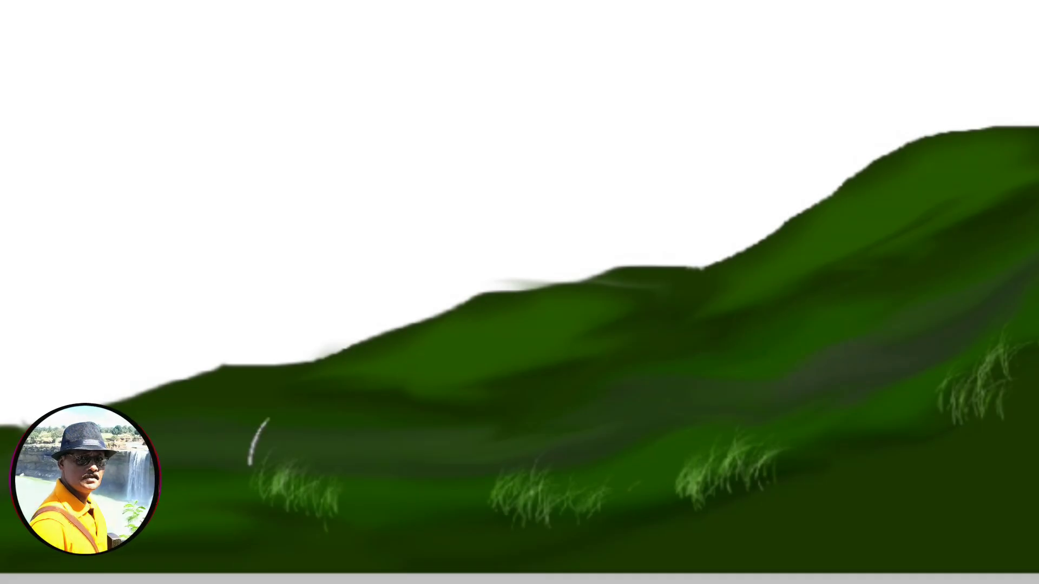
- Paint three more grass tufts across the upper slope: near the left ridge, below the right rise and higher on the right hill
{"action": "mouse_move", "coordinate": [378, 383]}
{"action": "left_mouse_down"}
{"action": "mouse_move", "coordinate": [325, 389]}
{"action": "mouse_move", "coordinate": [417, 417]}
{"action": "left_mouse_up"}
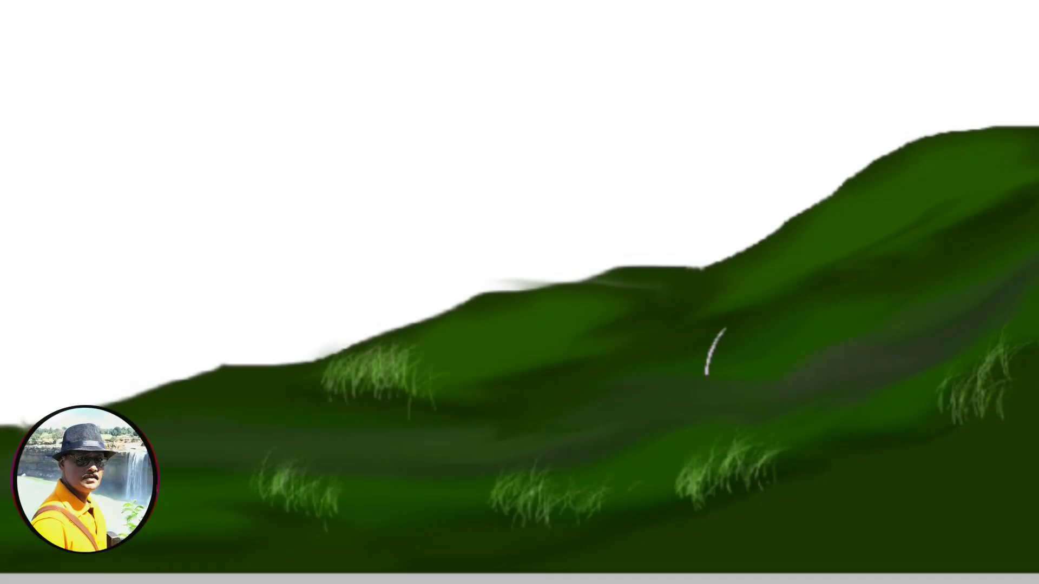
{"action": "mouse_move", "coordinate": [693, 329]}
{"action": "left_mouse_down"}
{"action": "mouse_move", "coordinate": [731, 321]}
{"action": "mouse_move", "coordinate": [773, 289]}
{"action": "left_mouse_up"}
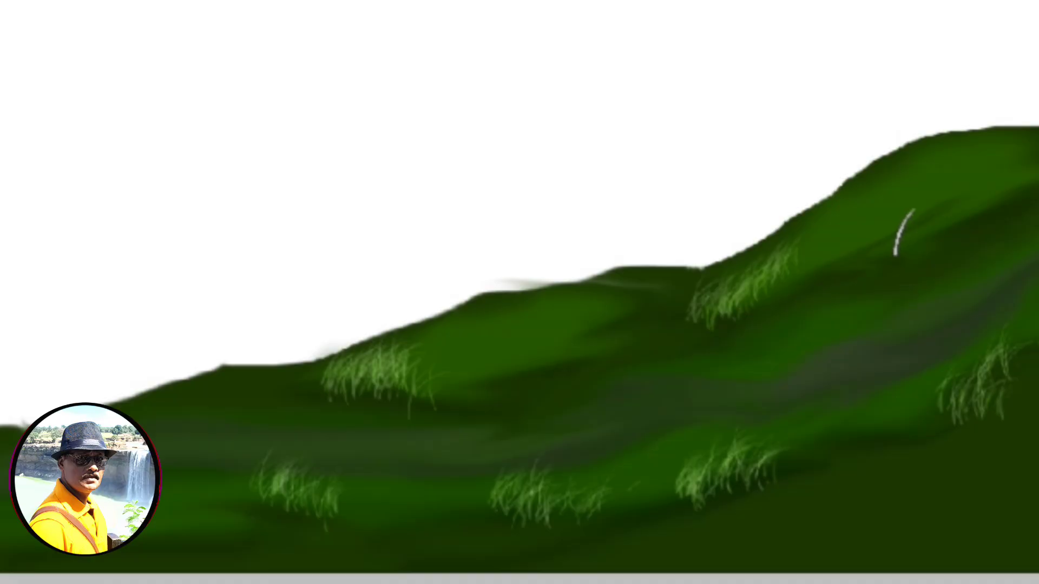
{"action": "mouse_move", "coordinate": [904, 233]}
{"action": "left_mouse_down"}
{"action": "mouse_move", "coordinate": [933, 212]}
{"action": "mouse_move", "coordinate": [977, 211]}
{"action": "left_mouse_up"}
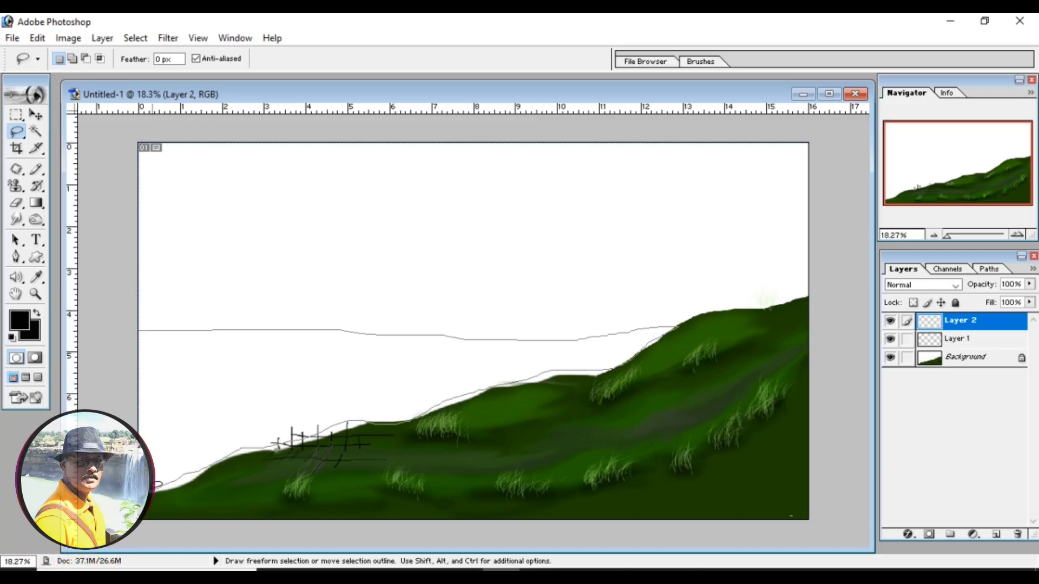
- Lasso the lake area between the horizon and the hill's edge on Layer 2 and feather the selection by 30 pixels
{"action": "left_click_drag", "start_coordinate": [138, 327], "coordinate": [138, 329]}
{"action": "right_click", "coordinate": [268, 378]}
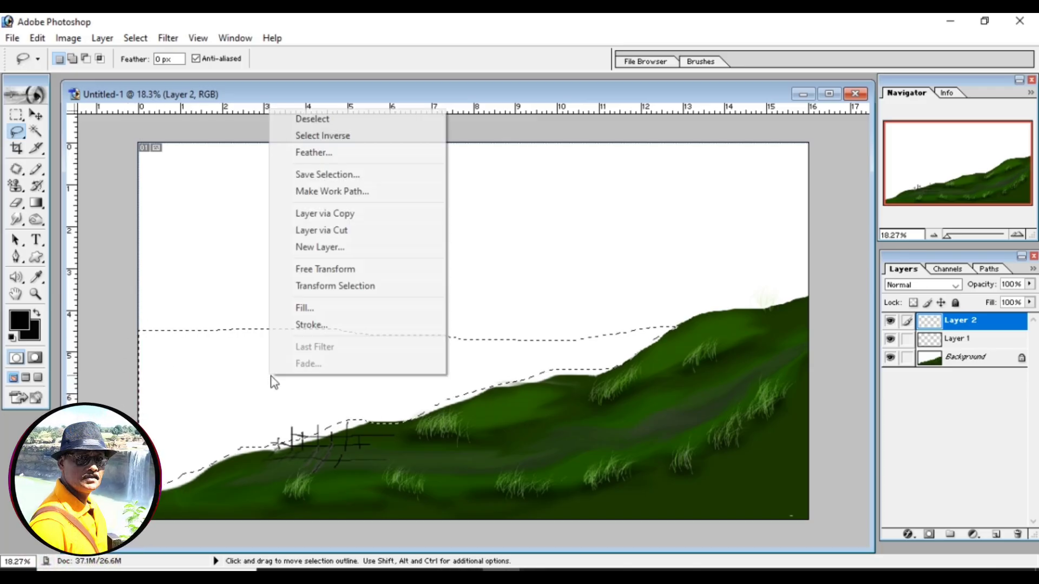
{"action": "left_click", "coordinate": [355, 154]}
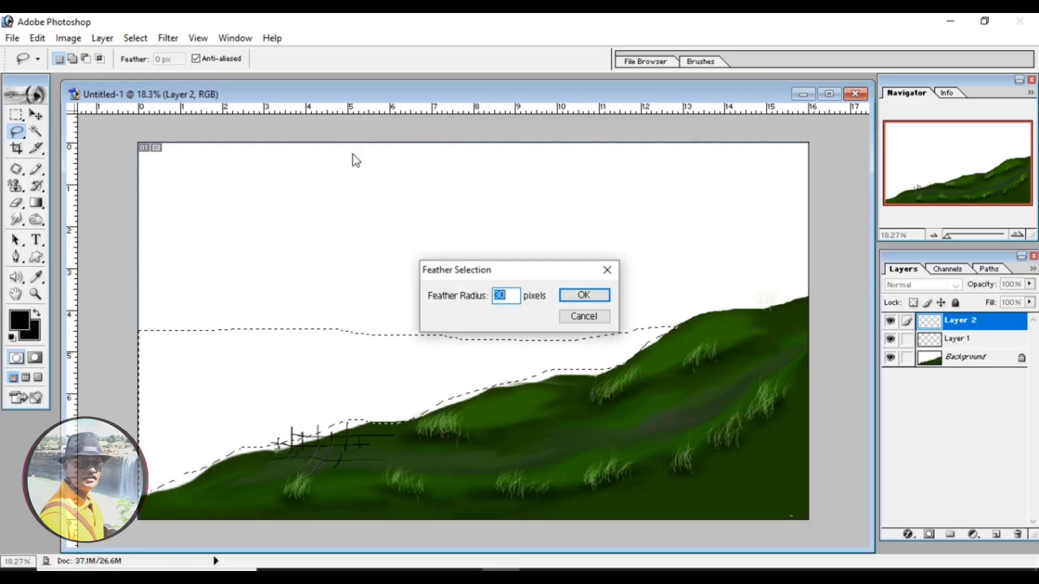
{"action": "left_click", "coordinate": [583, 296]}
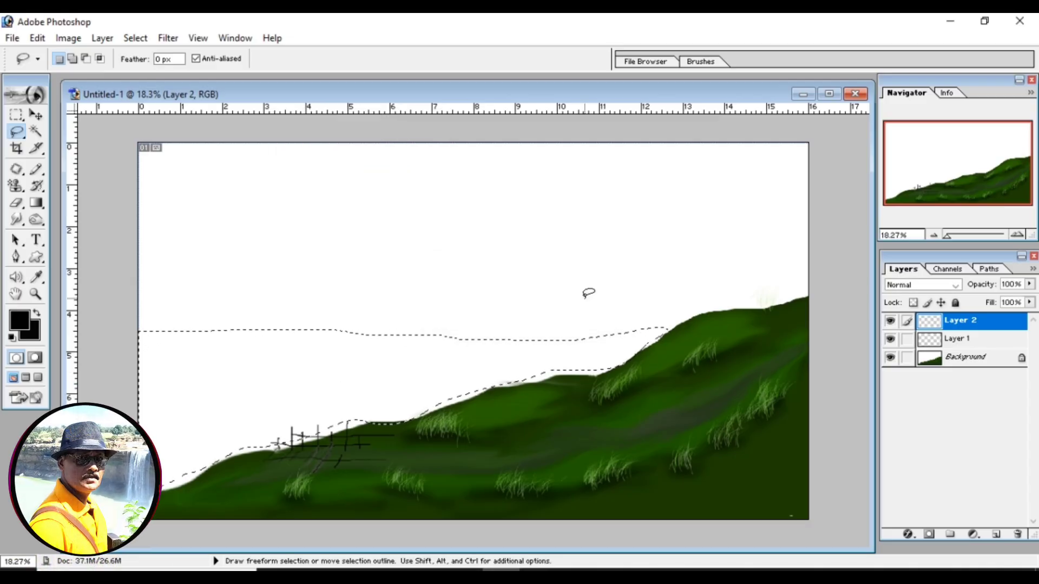
- Set the foreground color to teal 029171 and fill the feathered lake selection with it
{"action": "left_click", "coordinate": [18, 321]}
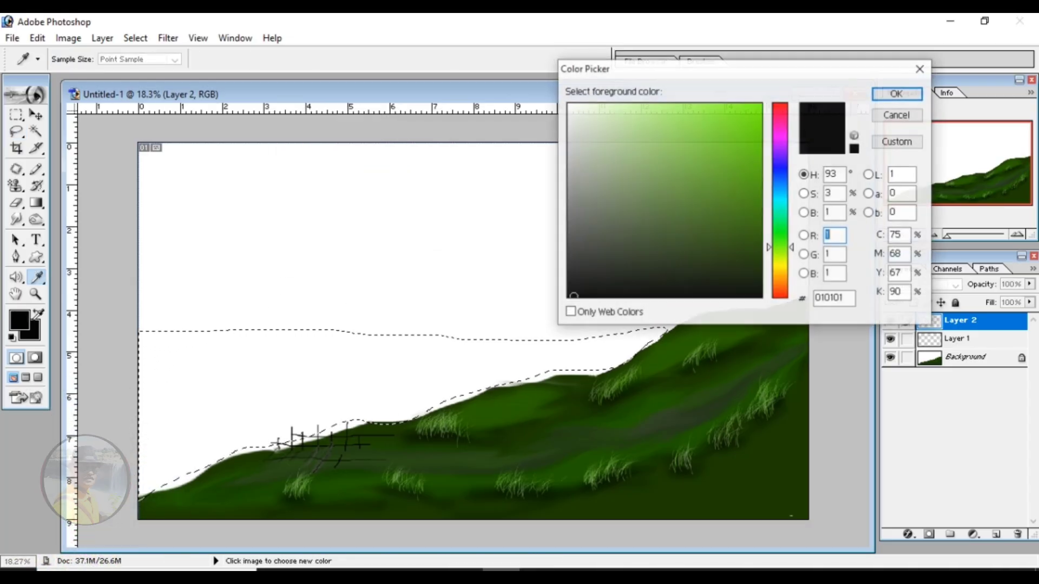
{"action": "mouse_move", "coordinate": [780, 227]}
{"action": "left_mouse_down"}
{"action": "mouse_move", "coordinate": [789, 234]}
{"action": "mouse_move", "coordinate": [789, 208]}
{"action": "left_mouse_up"}
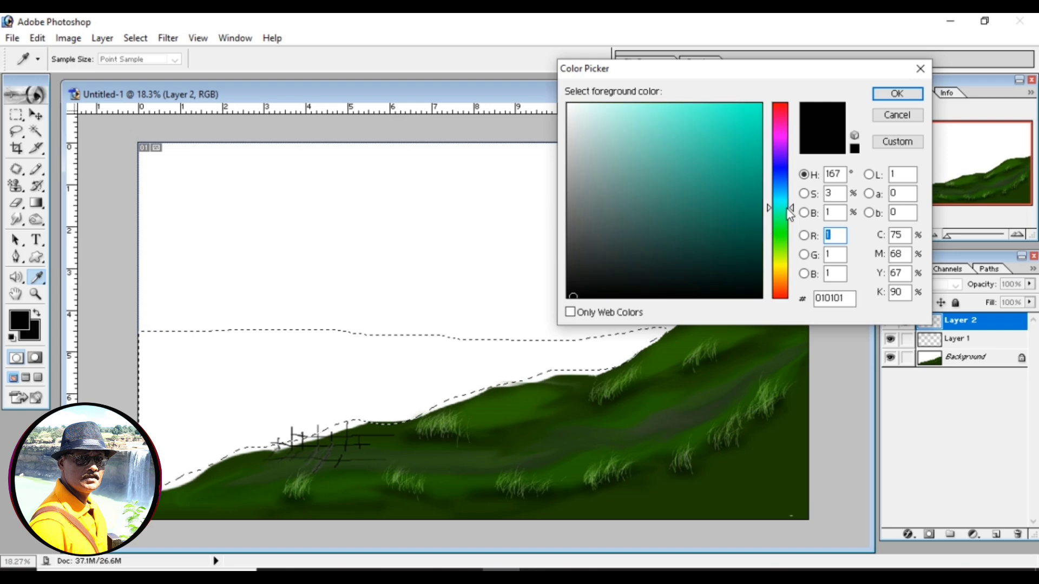
{"action": "left_click", "coordinate": [758, 188]}
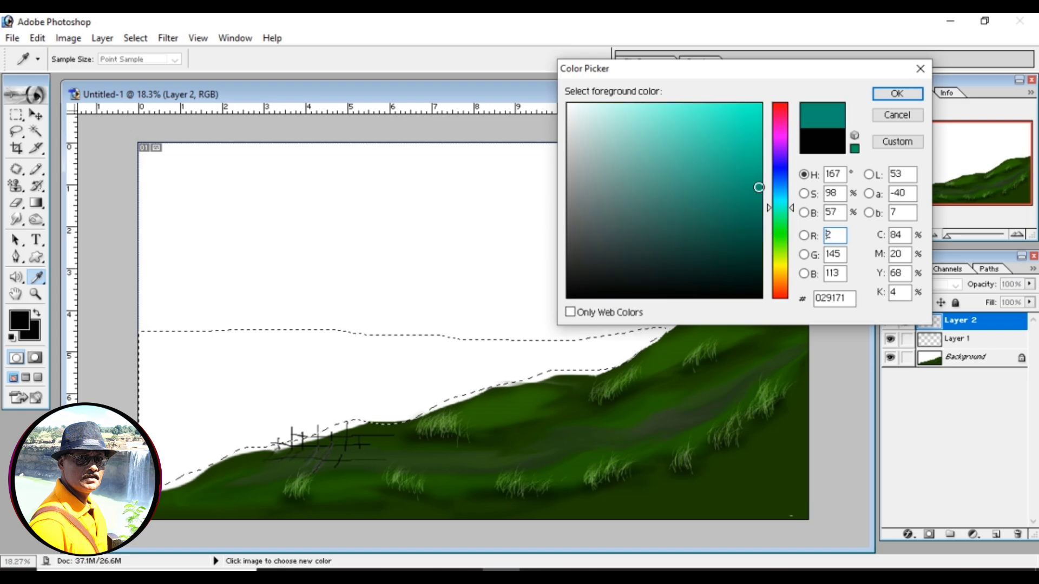
{"action": "left_click", "coordinate": [898, 93]}
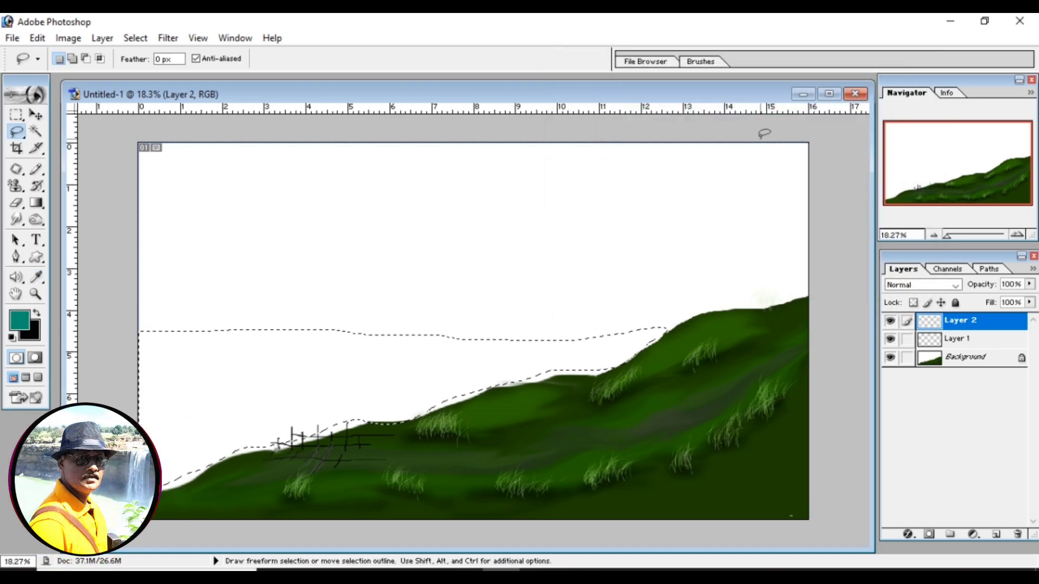
{"action": "key", "text": "alt+BackSpace"}
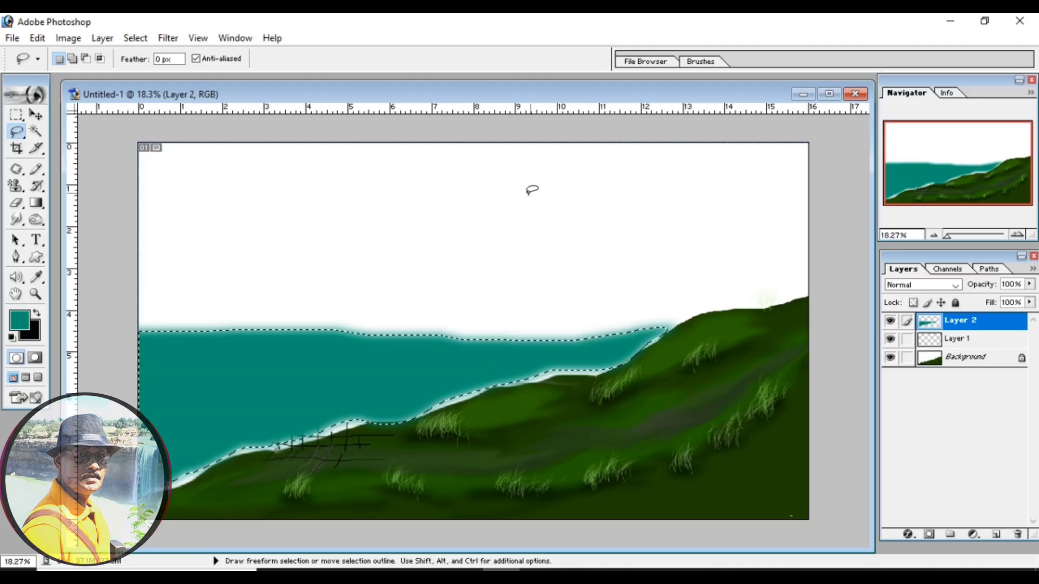
- Move the teal lake fill slightly down against the hill and pull its upper right corner inward
{"action": "left_click", "coordinate": [36, 114]}
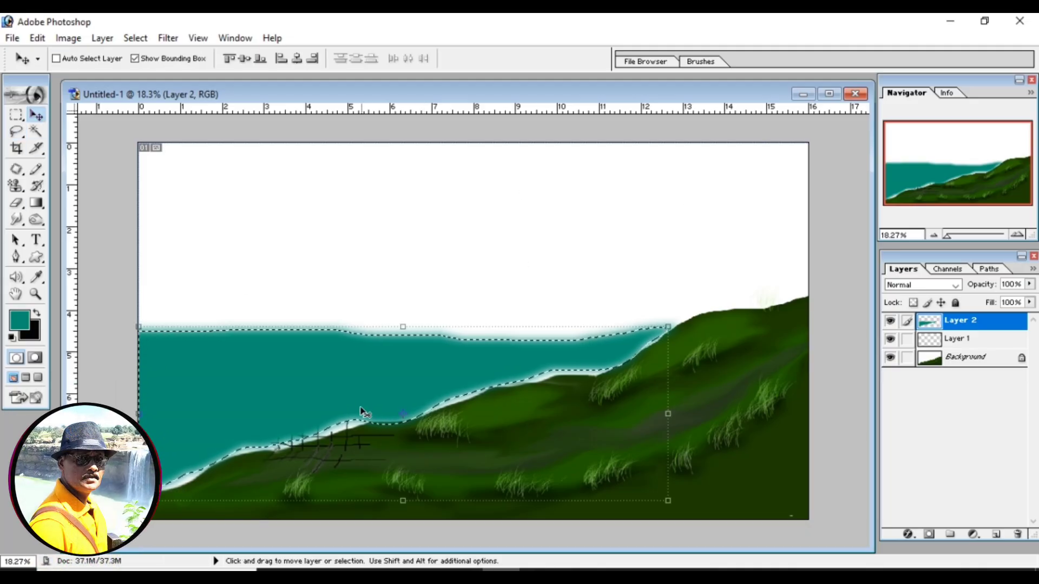
{"action": "left_click_drag", "start_coordinate": [349, 392], "coordinate": [358, 397]}
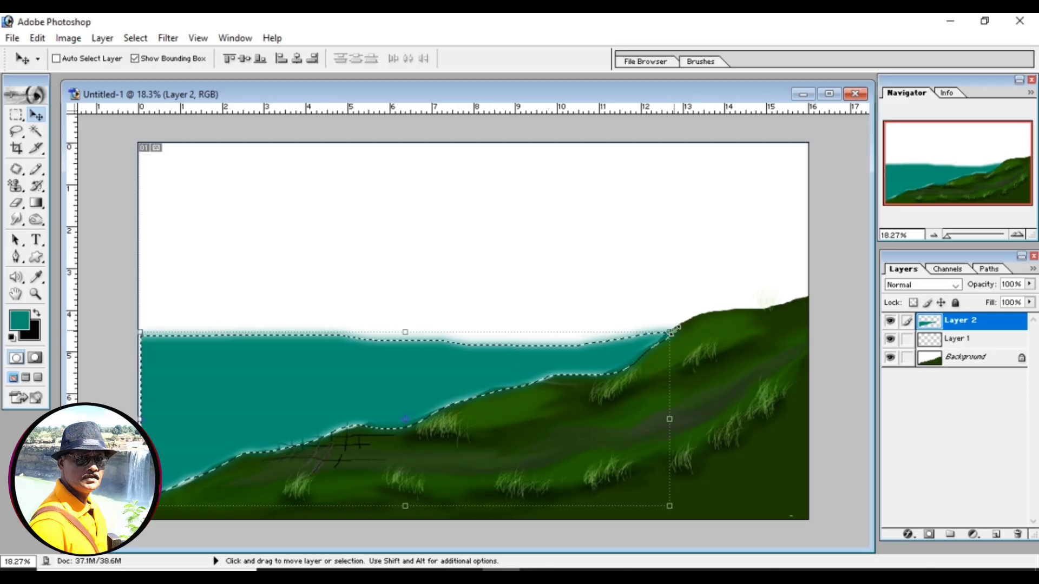
{"action": "mouse_move", "coordinate": [673, 329]}
{"action": "left_mouse_down"}
{"action": "mouse_move", "coordinate": [686, 318]}
{"action": "mouse_move", "coordinate": [661, 340]}
{"action": "left_mouse_up"}
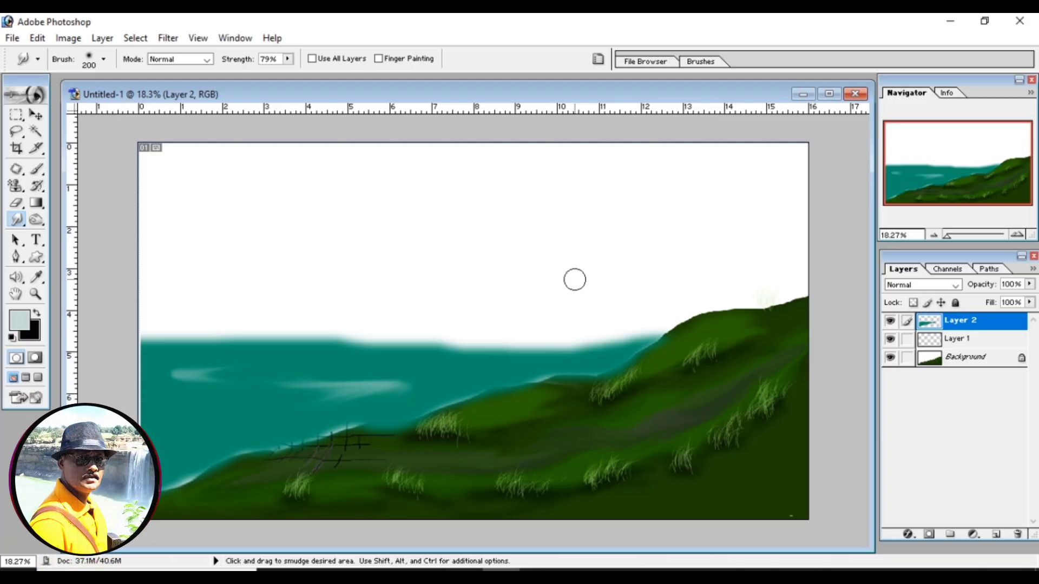
- Add a new layer and select the white sky above the lake and hill with the Magic Wand
{"action": "left_click", "coordinate": [38, 131]}
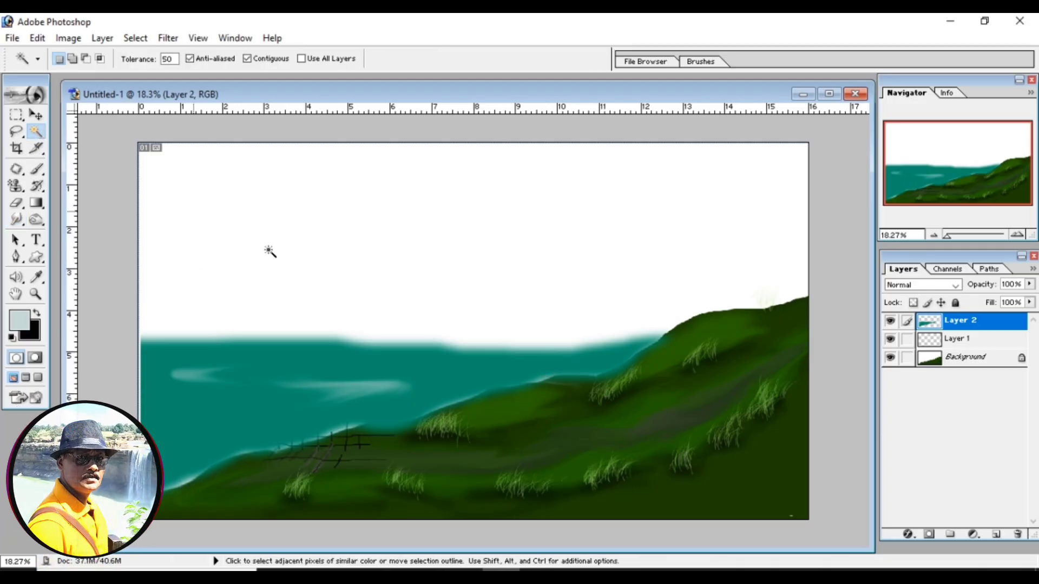
{"action": "left_click", "coordinate": [996, 534]}
{"action": "left_click", "coordinate": [595, 301]}
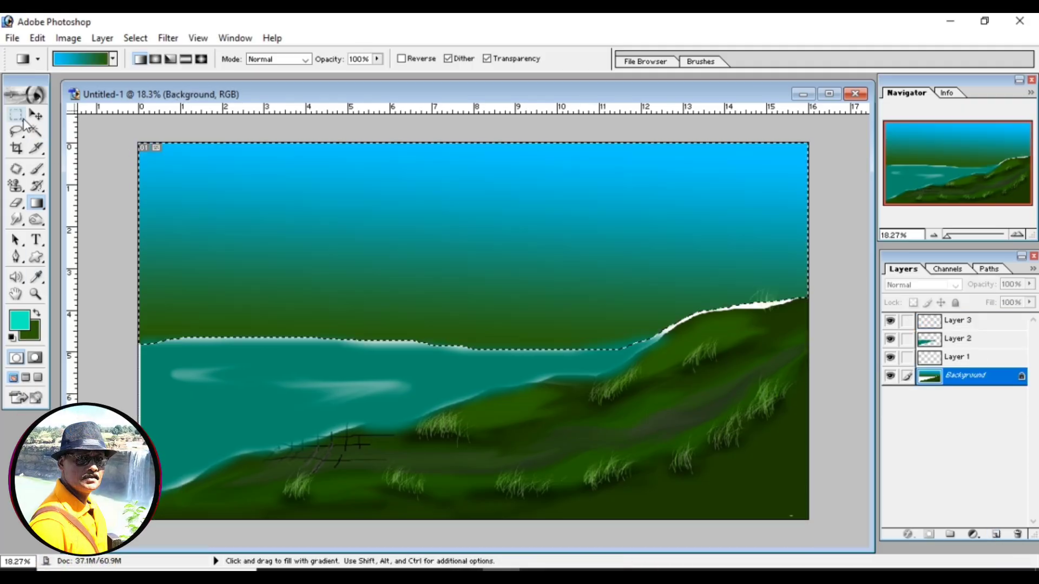
- Clear the selection around the gradient-filled sky
{"action": "key", "text": "m"}
{"action": "right_click", "coordinate": [417, 238]}
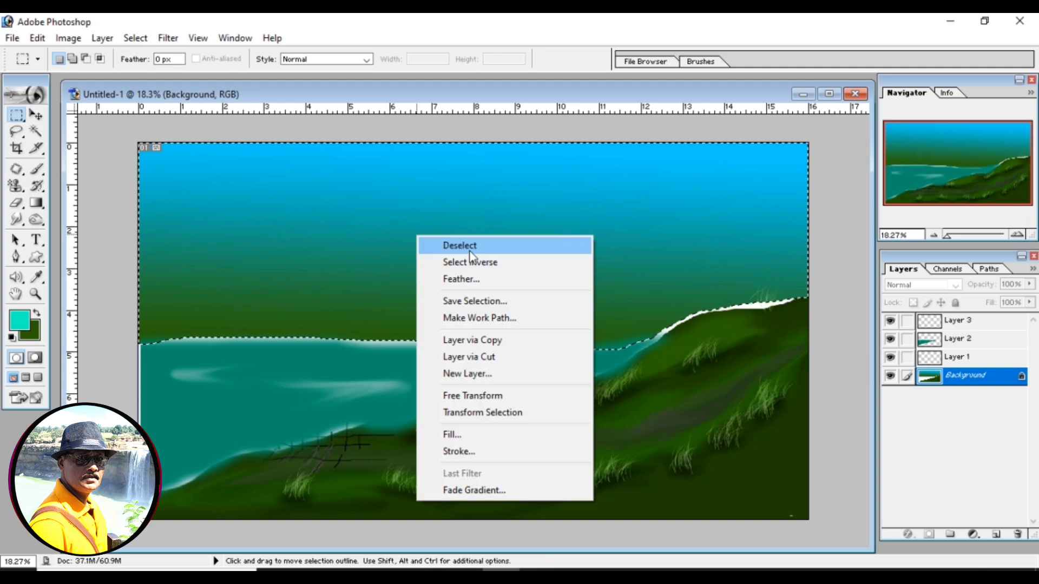
{"action": "left_click", "coordinate": [469, 249]}
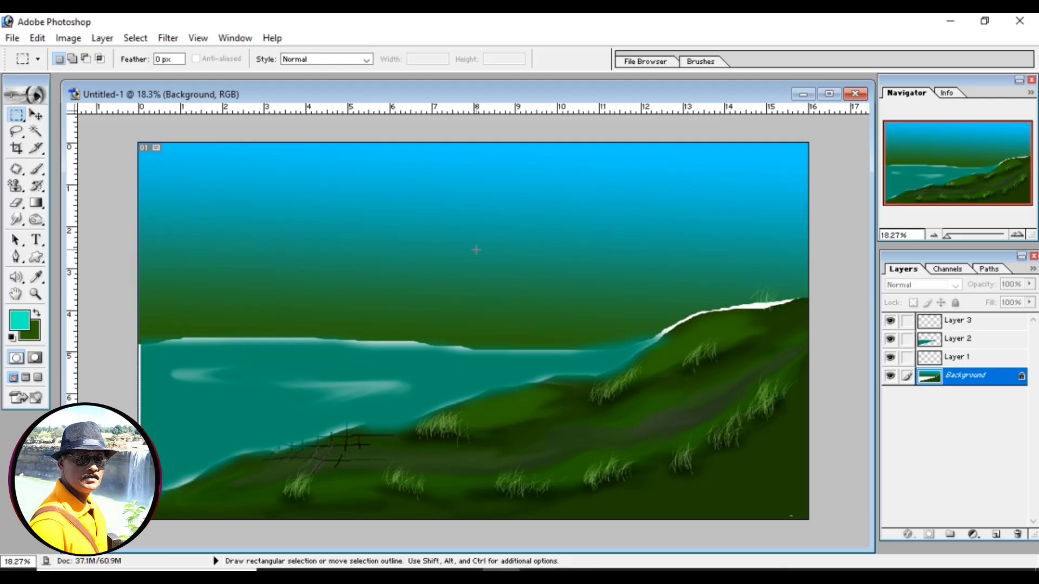
- Paint pale cloud puffs in the middle and left of the sky with the 231 px brush at 50% opacity
{"action": "left_click", "coordinate": [36, 170]}
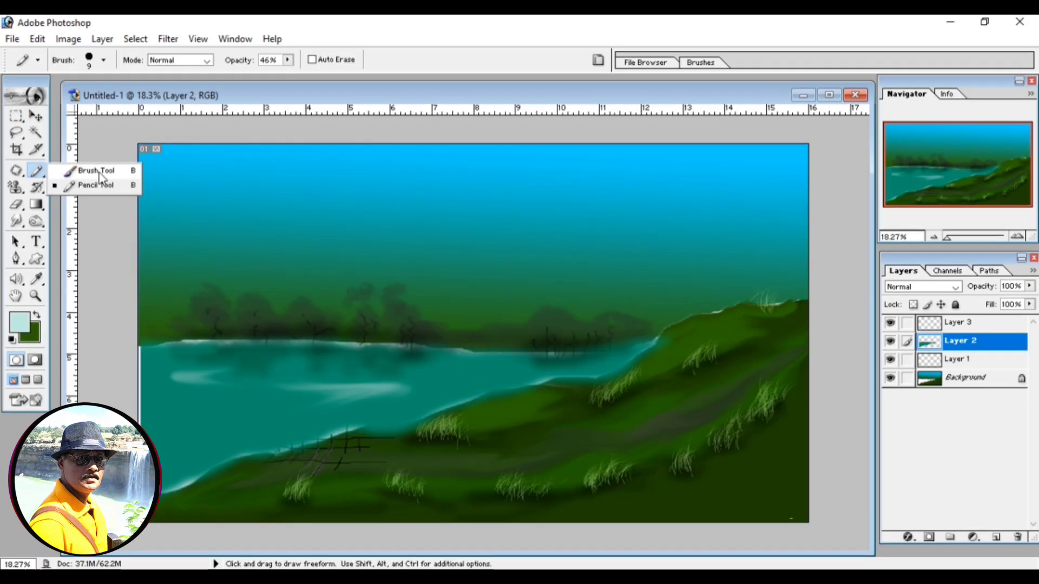
{"action": "left_click", "coordinate": [97, 171]}
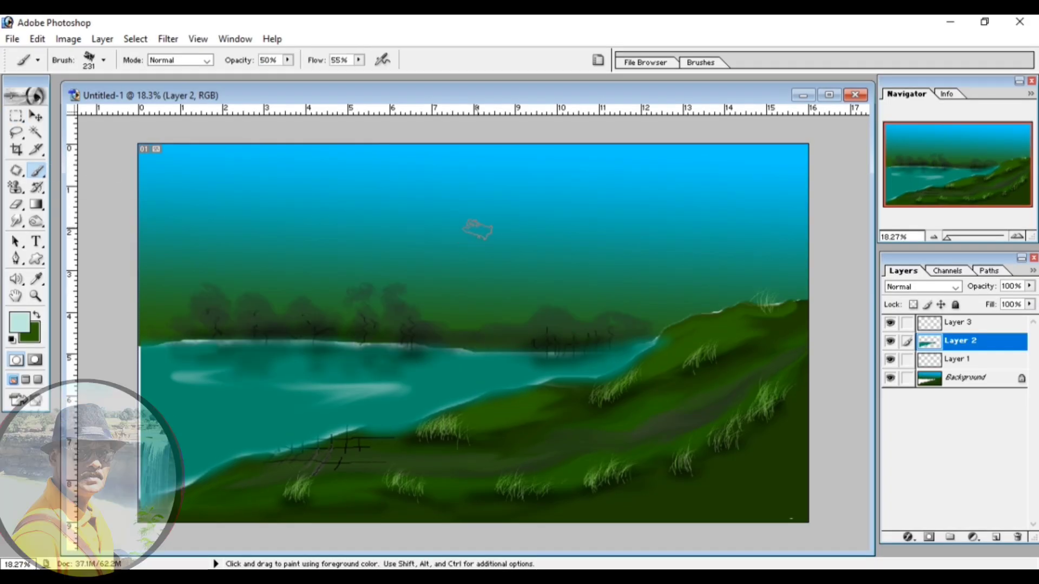
{"action": "left_click_drag", "start_coordinate": [473, 222], "coordinate": [521, 226]}
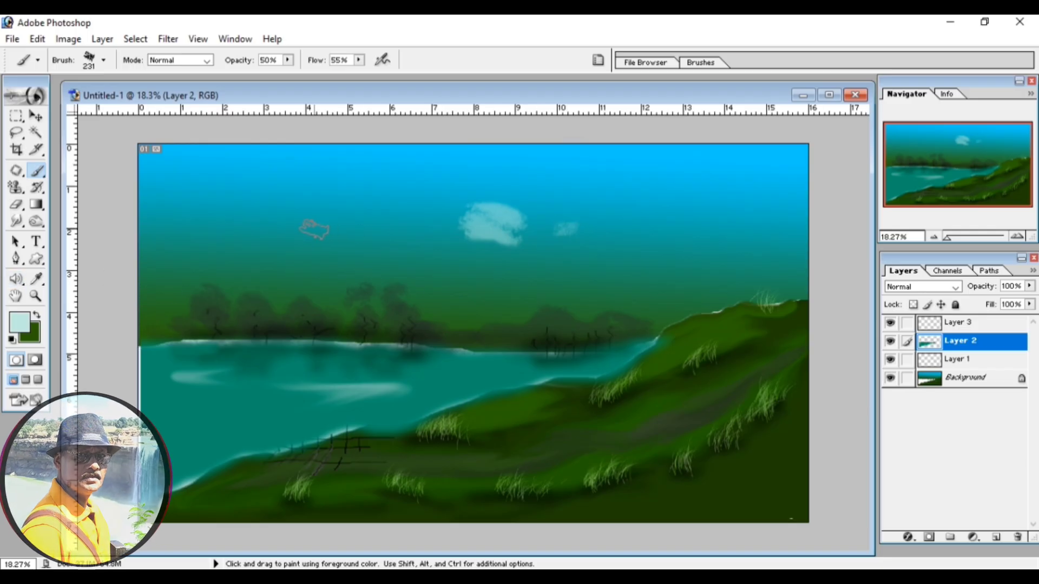
{"action": "mouse_move", "coordinate": [314, 229]}
{"action": "left_mouse_down"}
{"action": "mouse_move", "coordinate": [363, 239]}
{"action": "mouse_move", "coordinate": [354, 234]}
{"action": "left_mouse_up"}
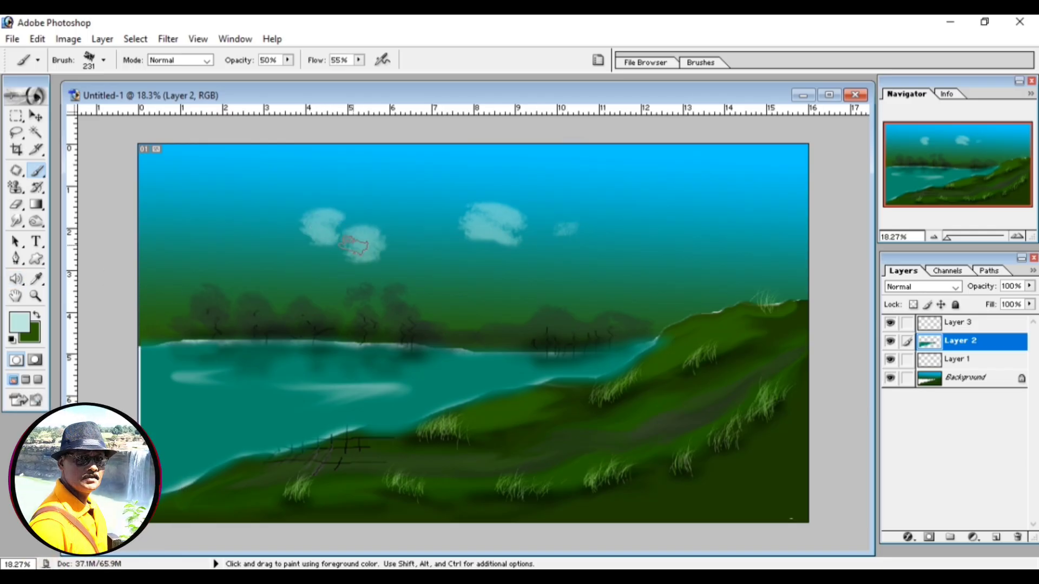
{"action": "left_click_drag", "start_coordinate": [282, 247], "coordinate": [303, 248]}
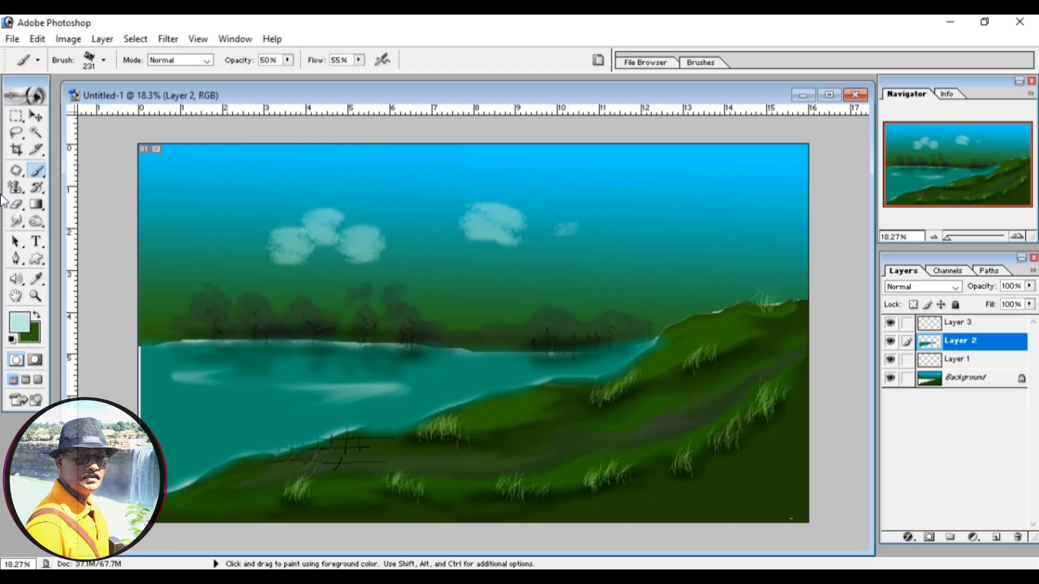
- Smudge the cloud puffs into thin horizontal streaks with a 93 px Smudge brush at 100% strength
{"action": "left_click", "coordinate": [17, 221]}
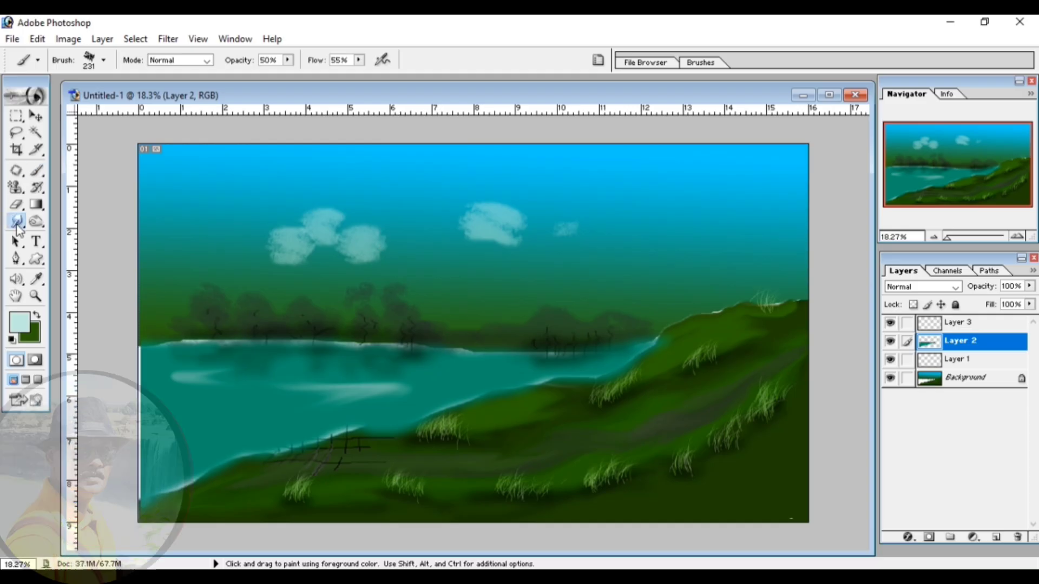
{"action": "right_click", "coordinate": [459, 239]}
{"action": "key", "text": "Return"}
{"action": "left_click_drag", "start_coordinate": [483, 230], "coordinate": [496, 242]}
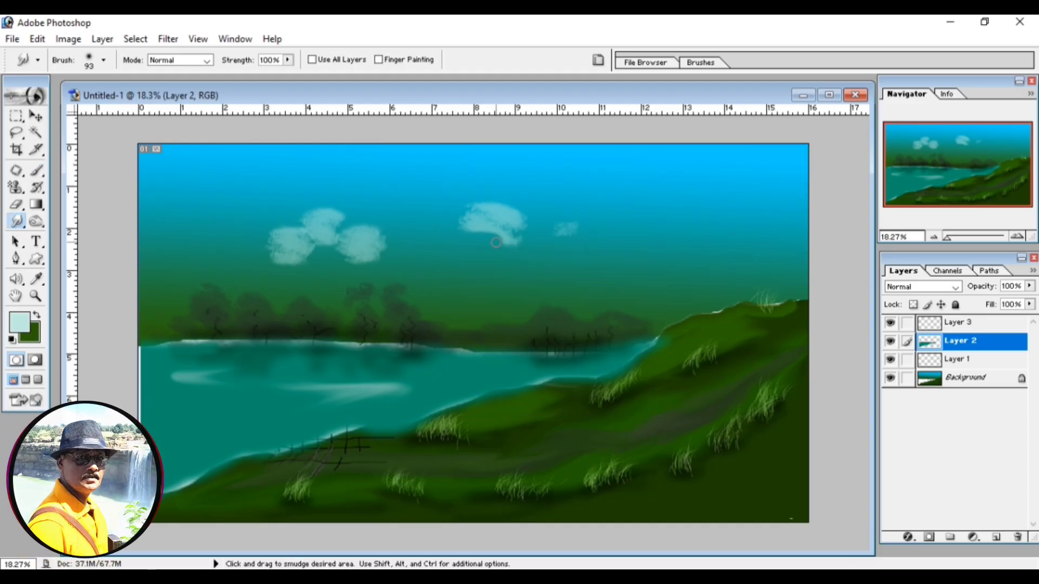
{"action": "mouse_move", "coordinate": [615, 234]}
{"action": "left_mouse_down"}
{"action": "mouse_move", "coordinate": [440, 233]}
{"action": "mouse_move", "coordinate": [403, 211]}
{"action": "mouse_move", "coordinate": [529, 212]}
{"action": "mouse_move", "coordinate": [527, 223]}
{"action": "mouse_move", "coordinate": [448, 239]}
{"action": "left_mouse_up"}
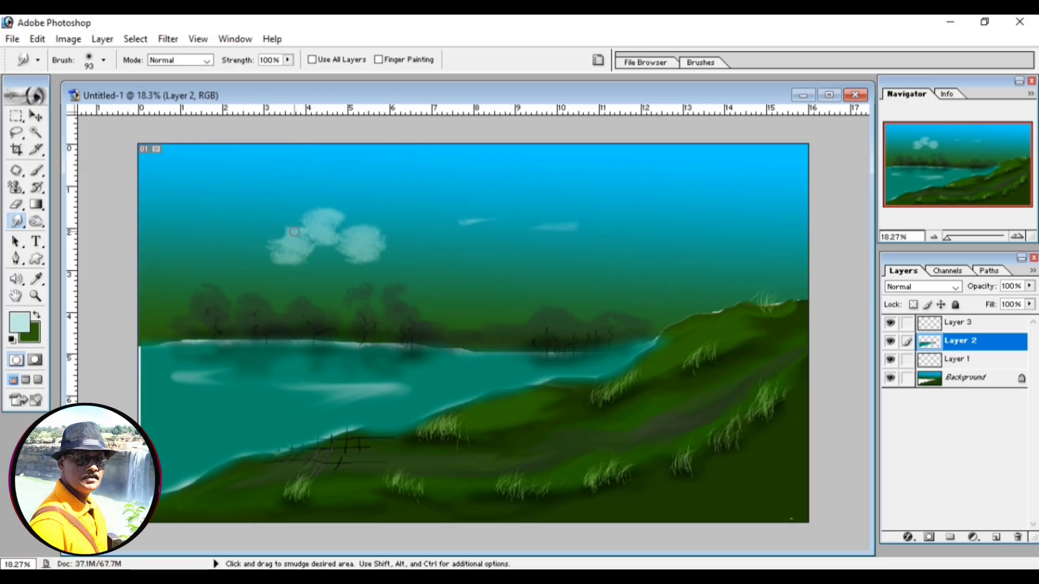
{"action": "mouse_move", "coordinate": [294, 232]}
{"action": "left_mouse_down"}
{"action": "mouse_move", "coordinate": [388, 233]}
{"action": "mouse_move", "coordinate": [210, 245]}
{"action": "mouse_move", "coordinate": [373, 257]}
{"action": "left_mouse_up"}
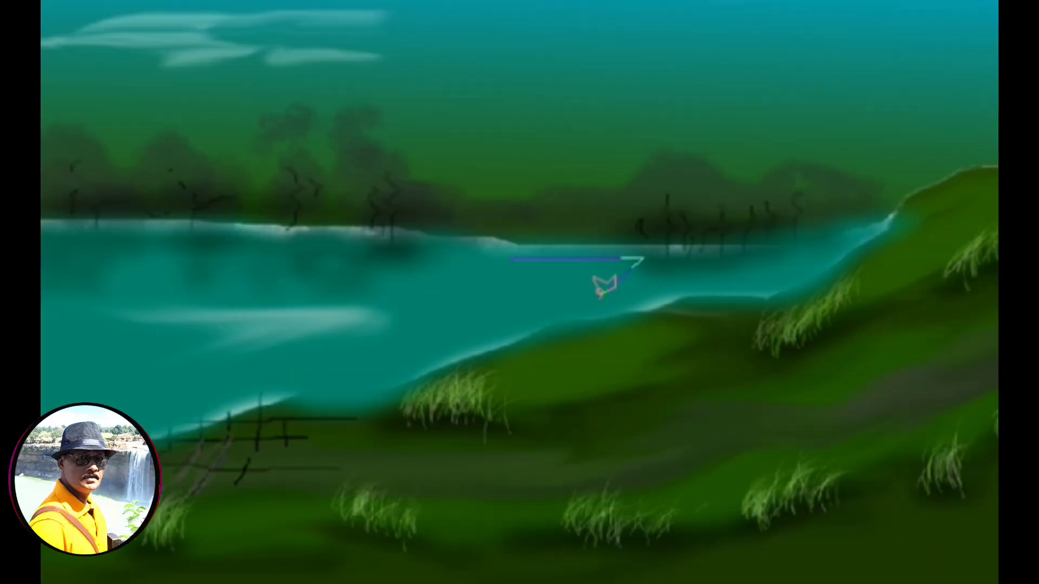
- Complete a parallelogram selection over the lake near the far shore, fill it with brown and deselect
{"action": "left_click_drag", "start_coordinate": [598, 292], "coordinate": [531, 294]}
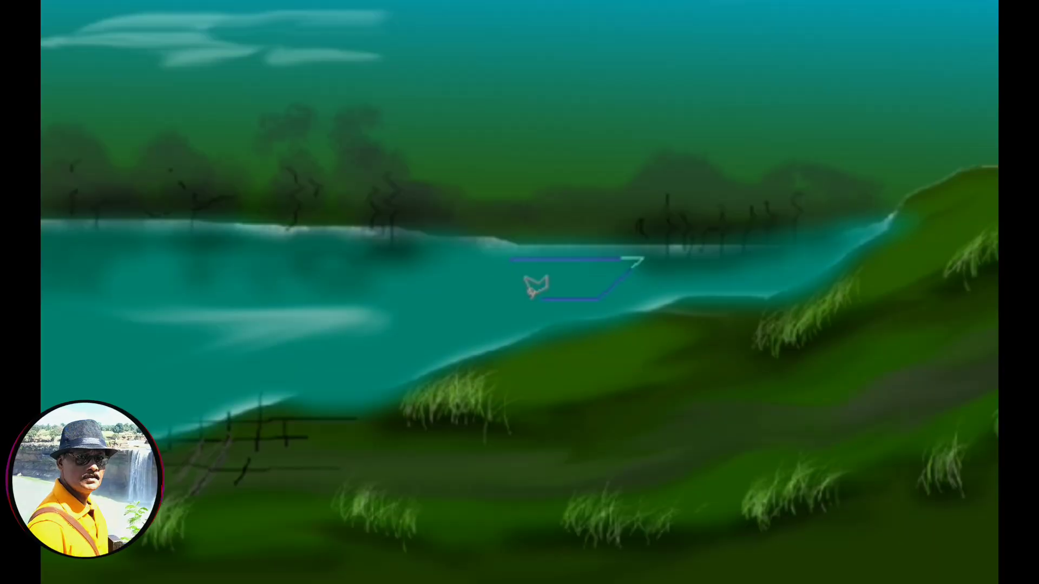
{"action": "left_click", "coordinate": [481, 297]}
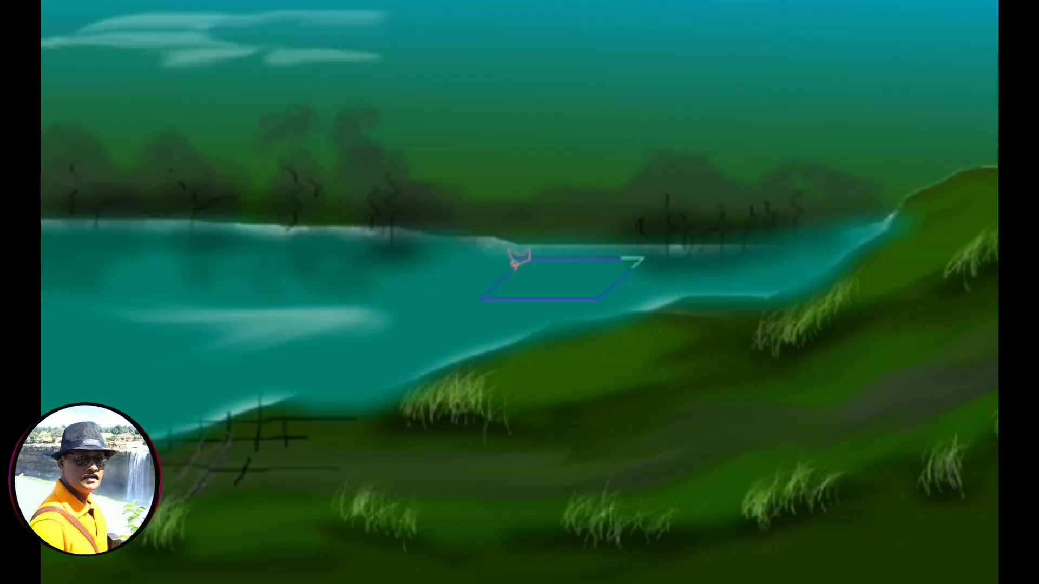
{"action": "left_click", "coordinate": [514, 258]}
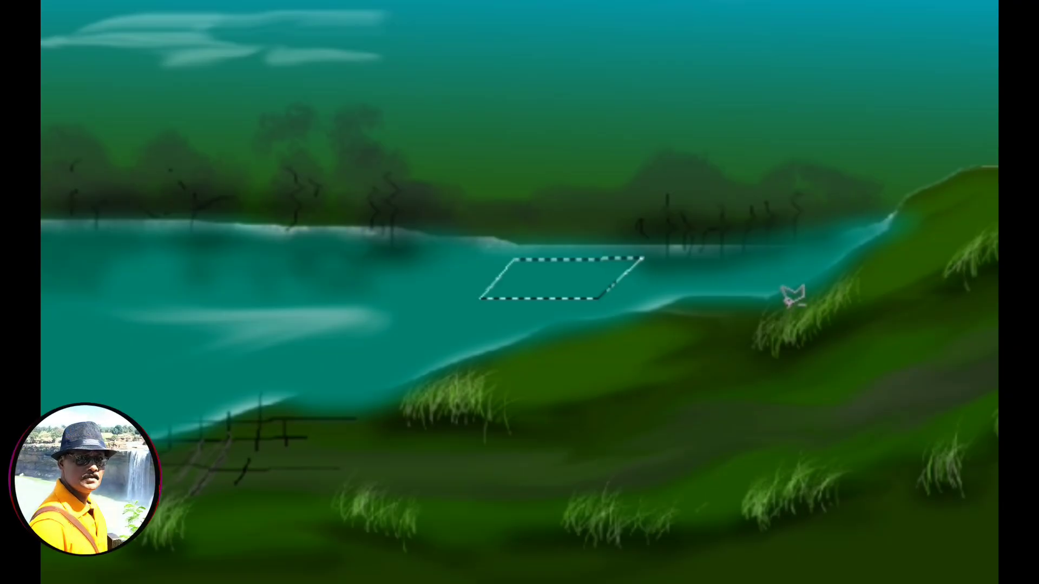
{"action": "key", "text": "alt+BackSpace"}
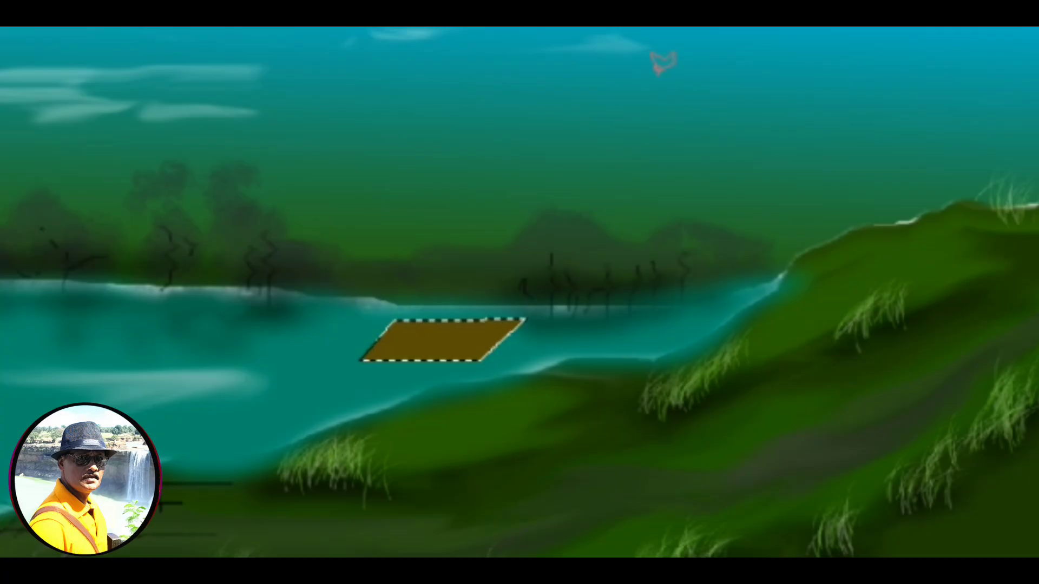
{"action": "right_click", "coordinate": [692, 54]}
{"action": "left_click", "coordinate": [741, 63]}
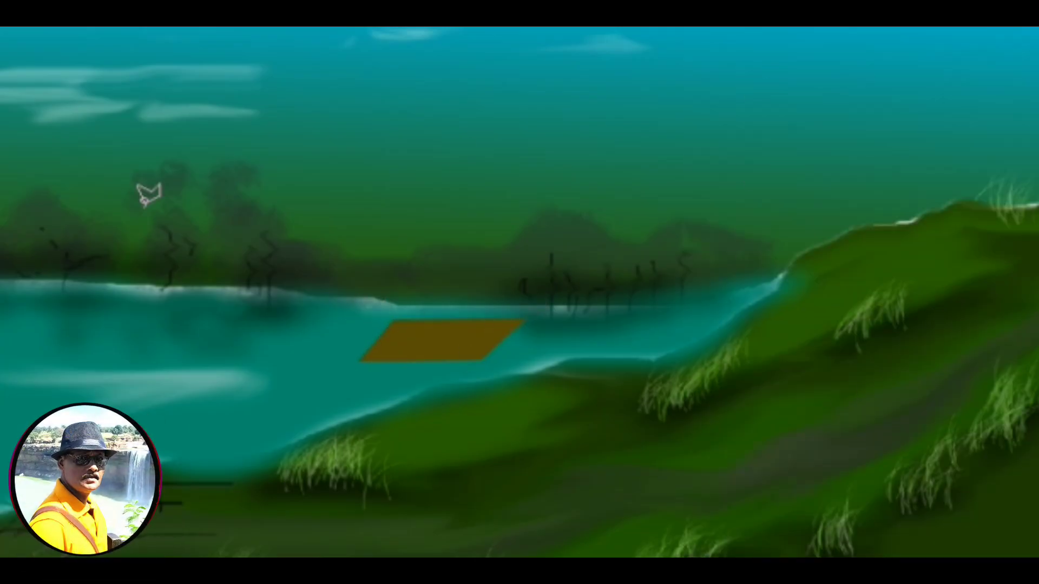
- Complete a narrow slanted selection beside the roof's peak, fill it with the roof's brown and deselect
{"action": "left_click", "coordinate": [523, 319]}
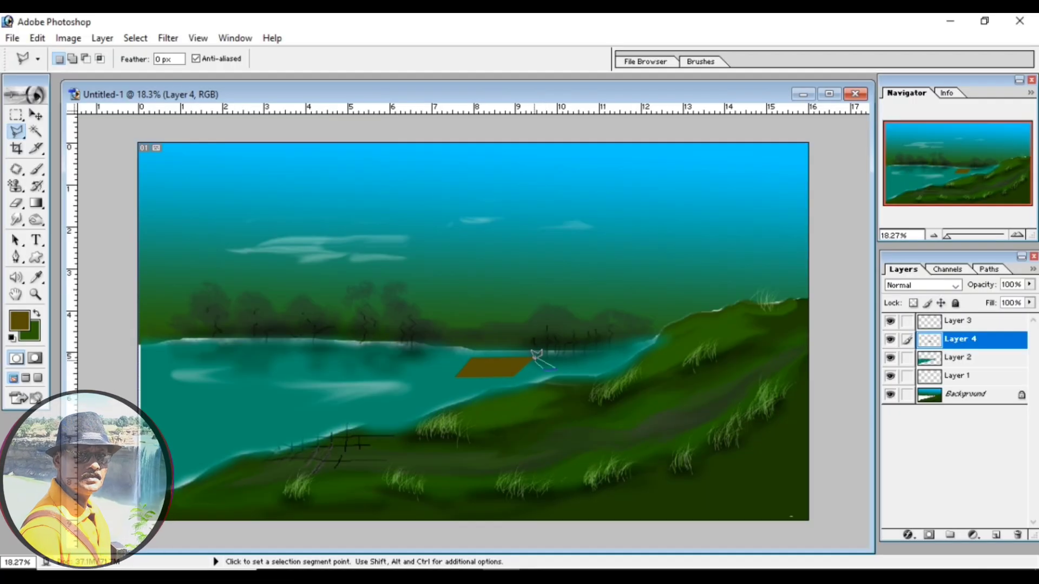
{"action": "double_click", "coordinate": [537, 355]}
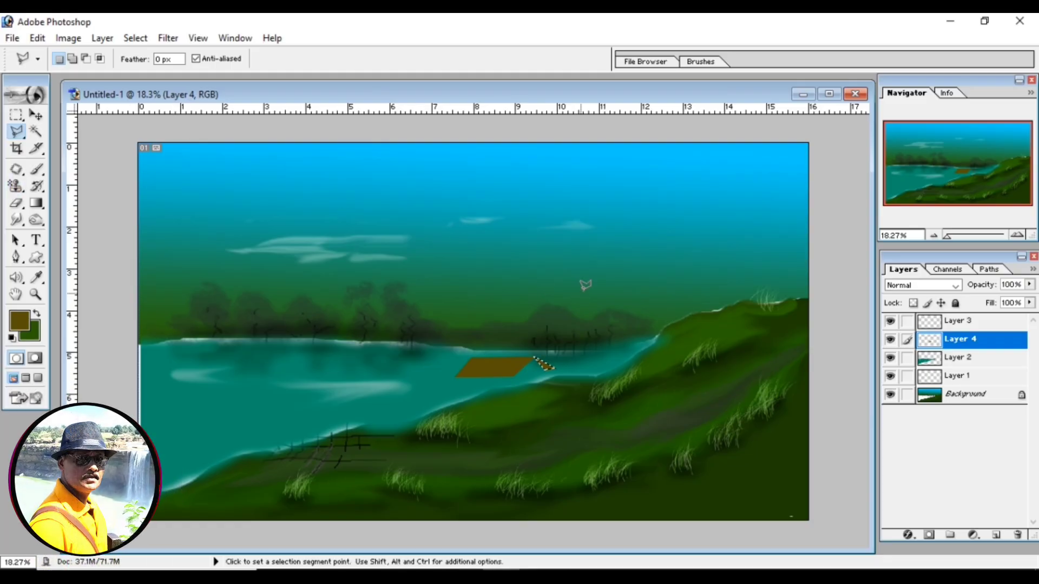
{"action": "right_click", "coordinate": [593, 254]}
{"action": "left_click", "coordinate": [615, 268]}
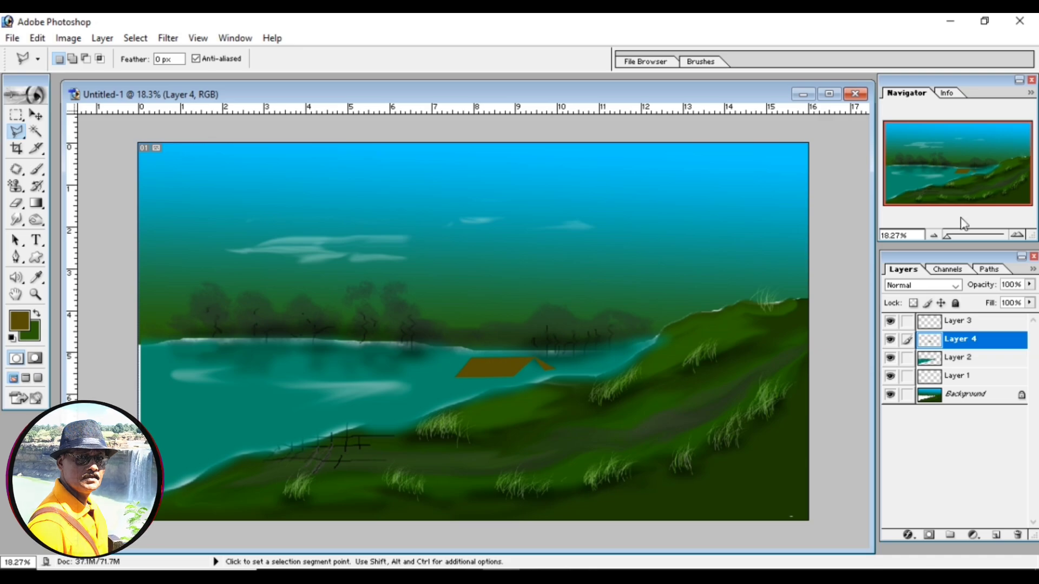
- Outline the hut's gable-end wall under the roof peak with a five-sided polygonal selection
{"action": "left_click_drag", "start_coordinate": [949, 237], "coordinate": [961, 239]}
{"action": "left_click_drag", "start_coordinate": [978, 166], "coordinate": [979, 180]}
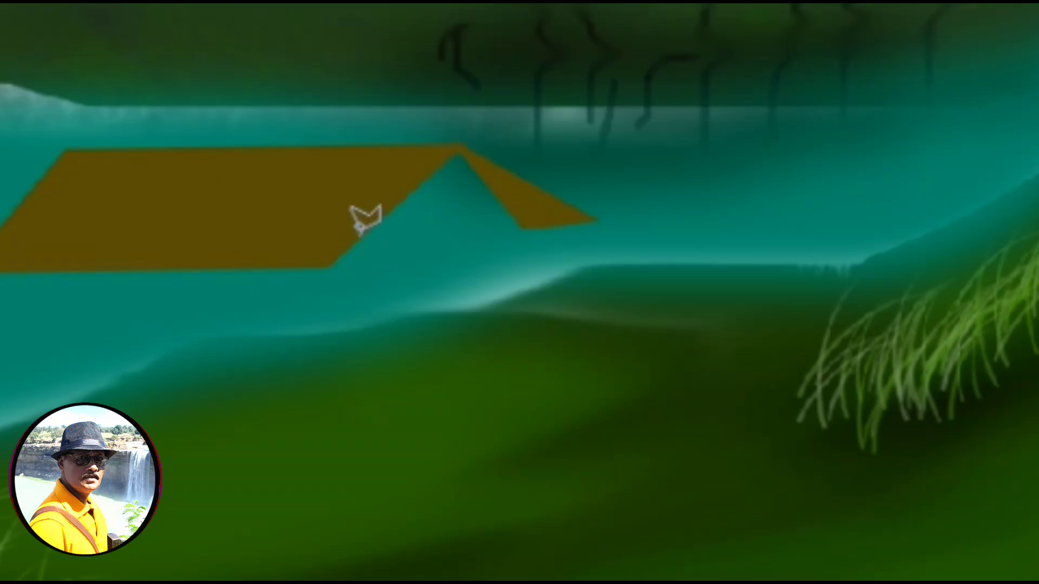
{"action": "left_click", "coordinate": [360, 237]}
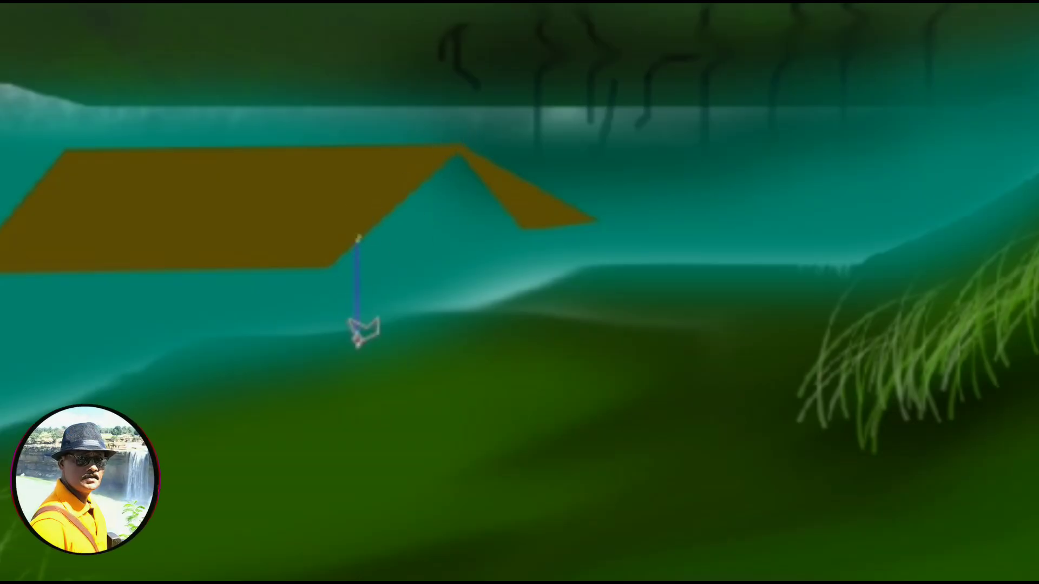
{"action": "left_click", "coordinate": [361, 346]}
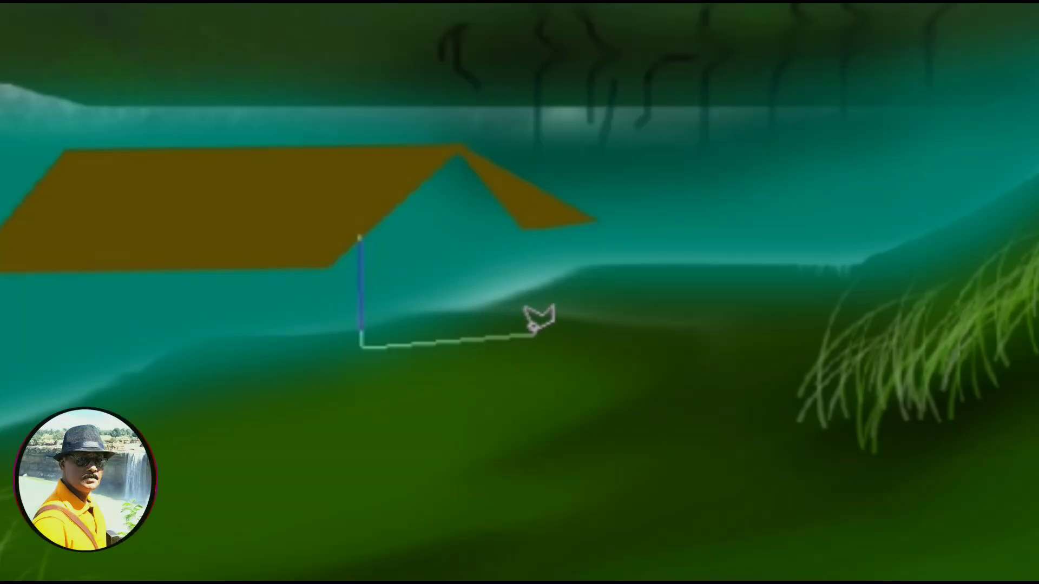
{"action": "left_click", "coordinate": [531, 336]}
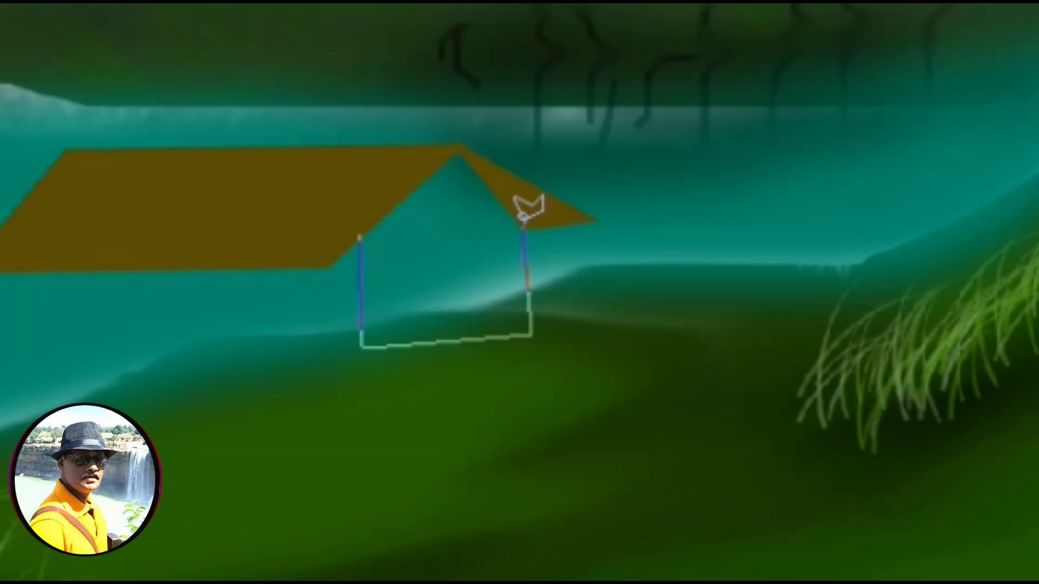
{"action": "left_click", "coordinate": [531, 229]}
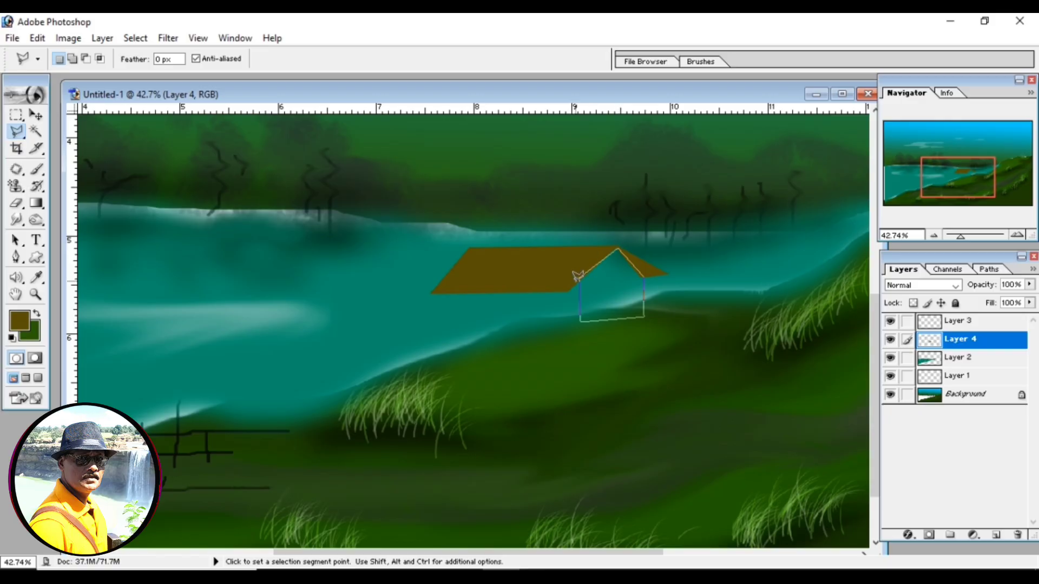
{"action": "left_click", "coordinate": [580, 275]}
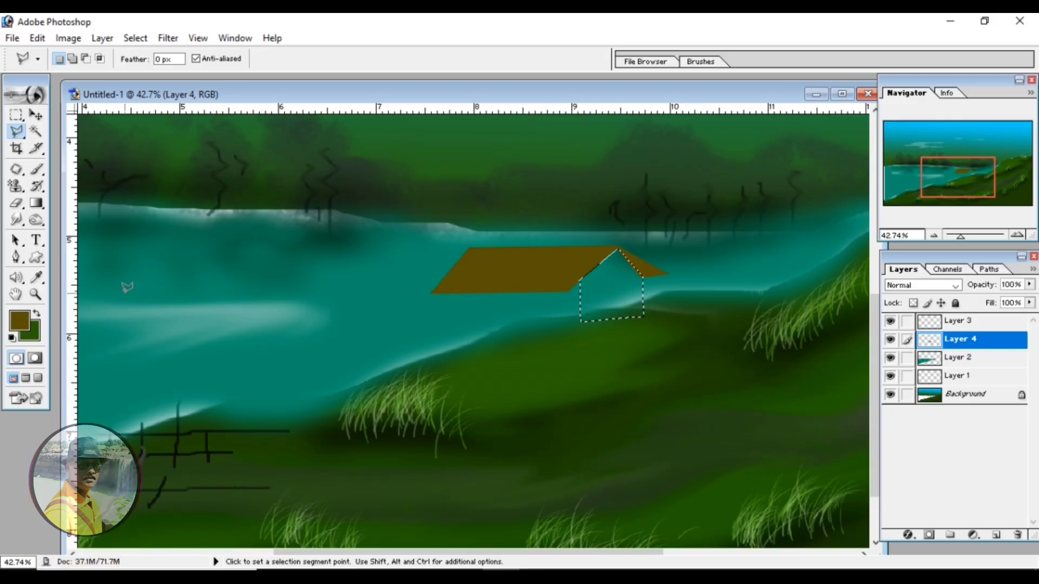
- Fill the gable-end wall selection with grey-brown 454336 and deselect
{"action": "left_click", "coordinate": [21, 321]}
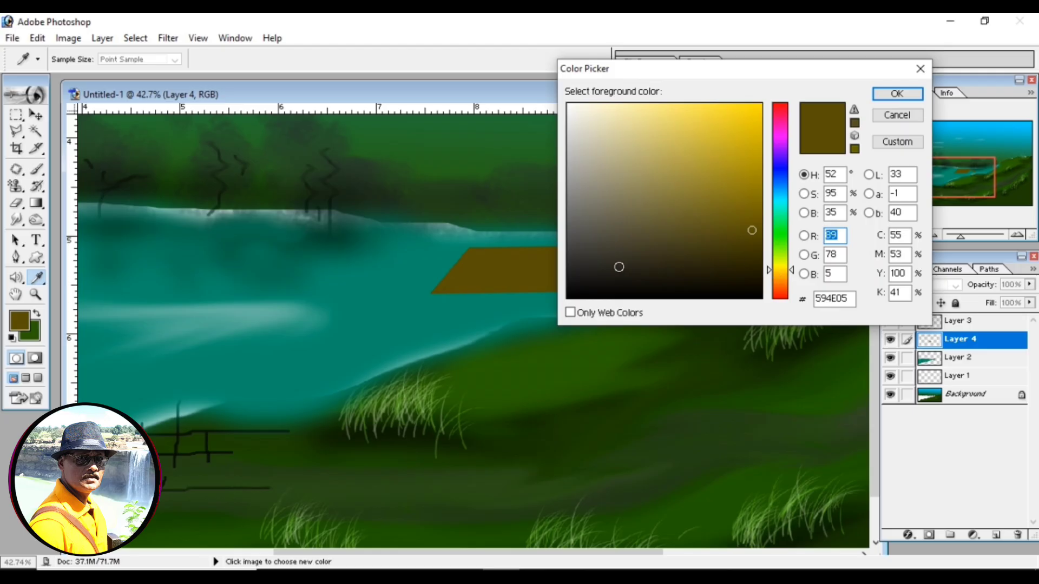
{"action": "left_click", "coordinate": [610, 245]}
{"action": "left_click", "coordinate": [913, 94]}
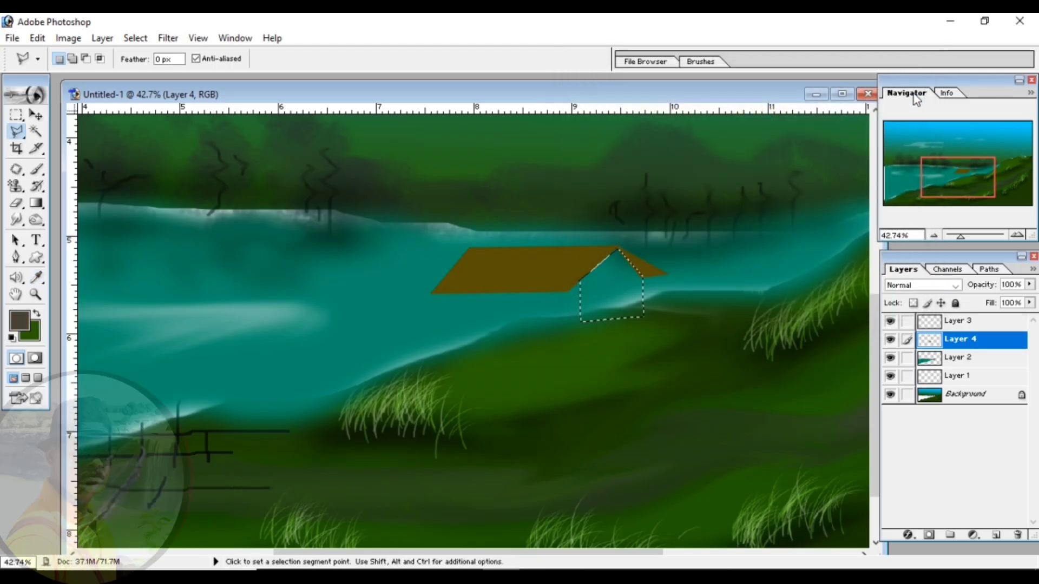
{"action": "key", "text": "alt+BackSpace"}
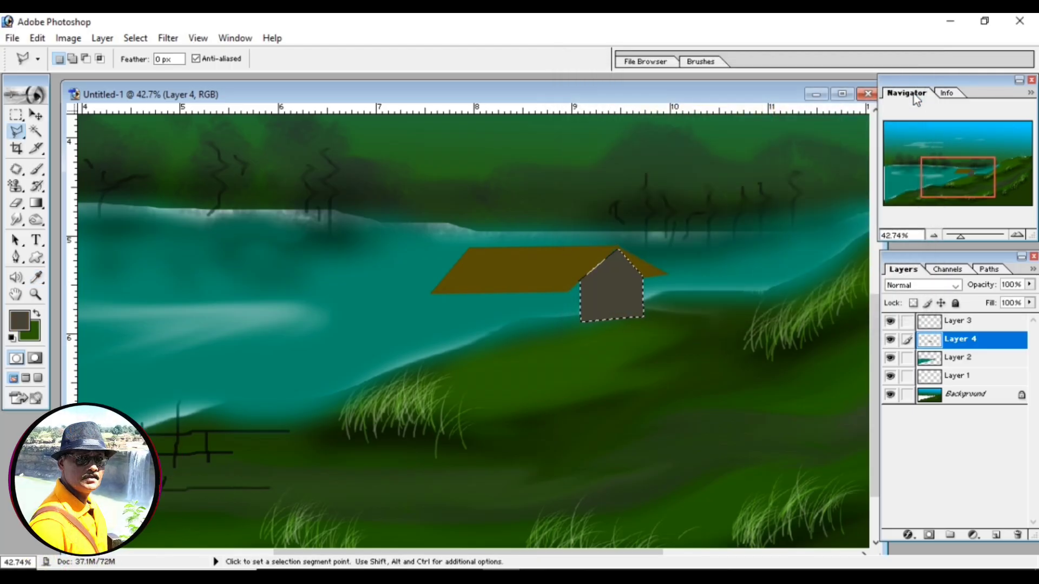
{"action": "right_click", "coordinate": [749, 175]}
{"action": "left_click", "coordinate": [763, 192]}
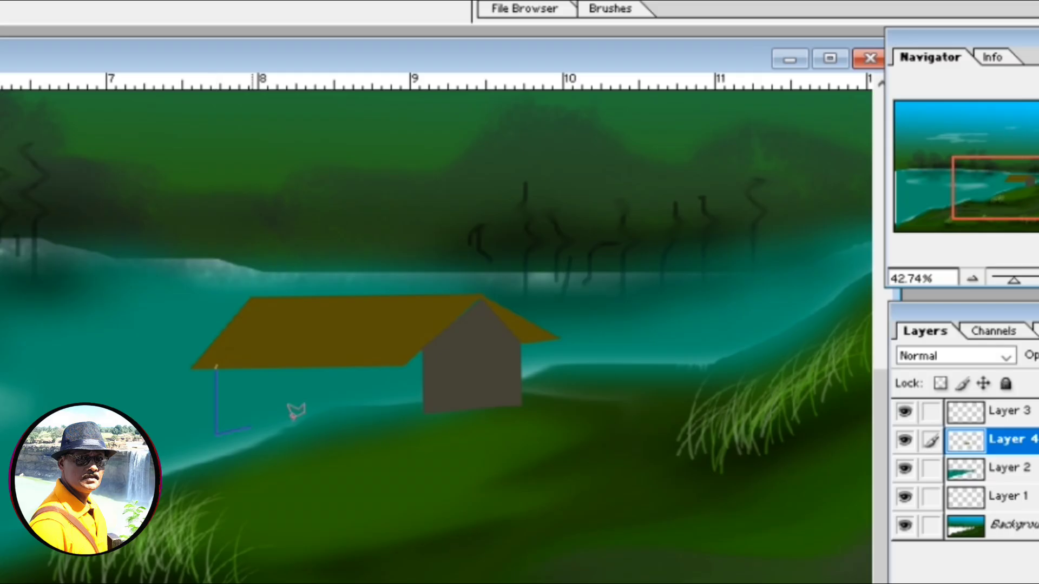
- Complete a polygonal selection of the hut's long side wall beneath the roof's lower edge
{"action": "left_click", "coordinate": [286, 431]}
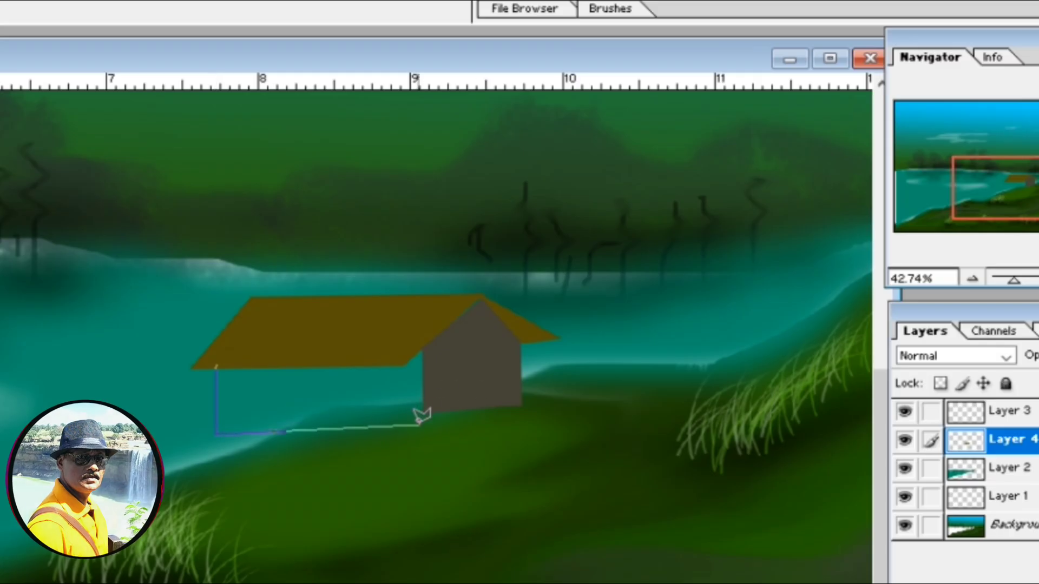
{"action": "left_click", "coordinate": [418, 419]}
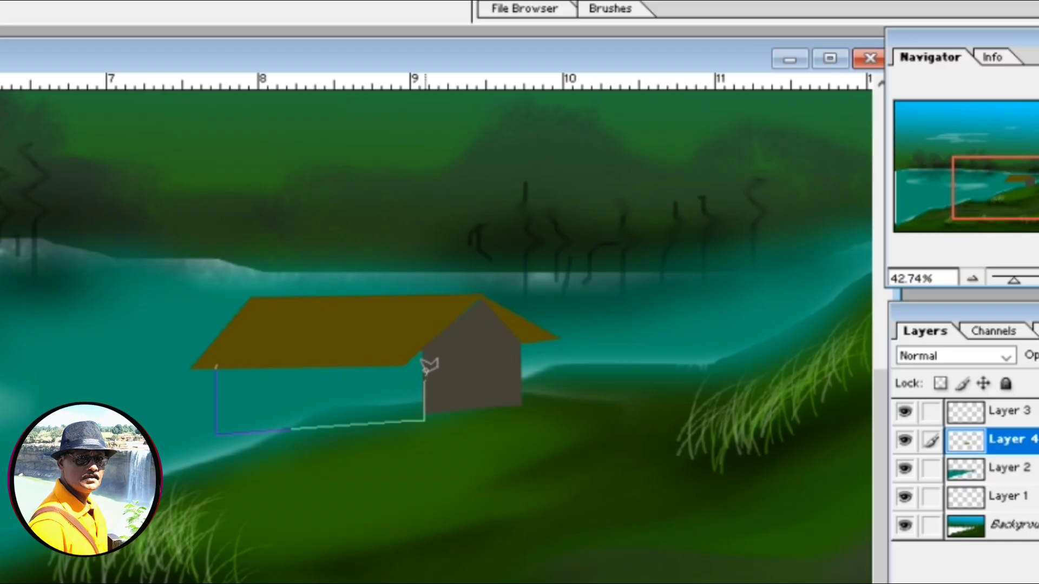
{"action": "left_click", "coordinate": [425, 349]}
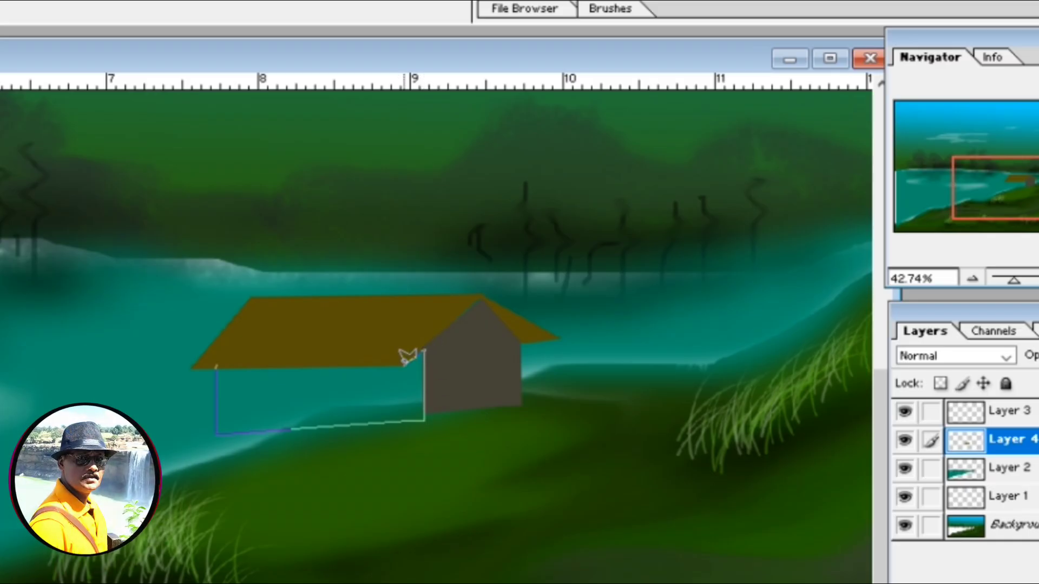
{"action": "left_click", "coordinate": [404, 366]}
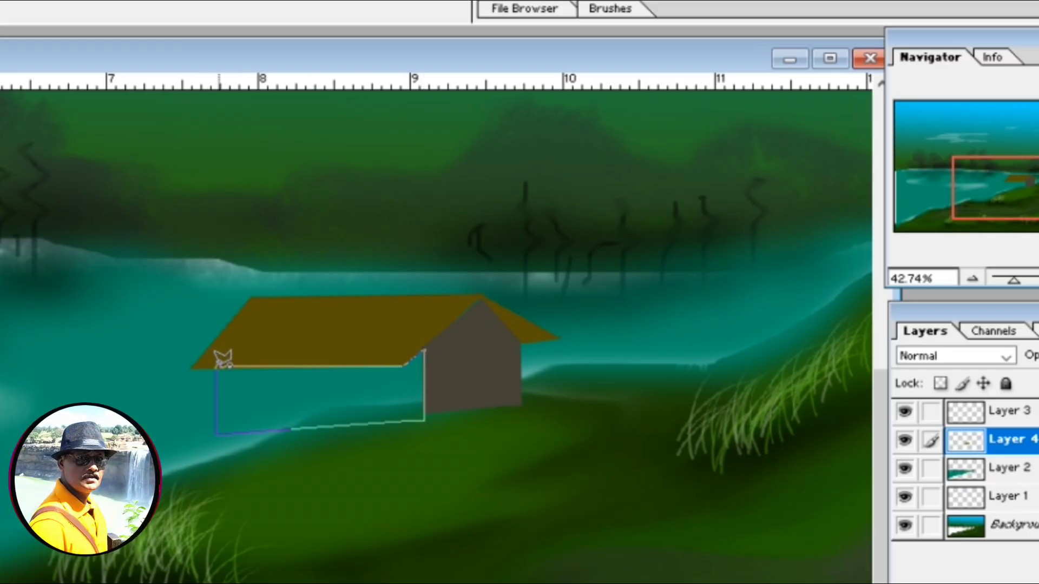
{"action": "left_click", "coordinate": [217, 367]}
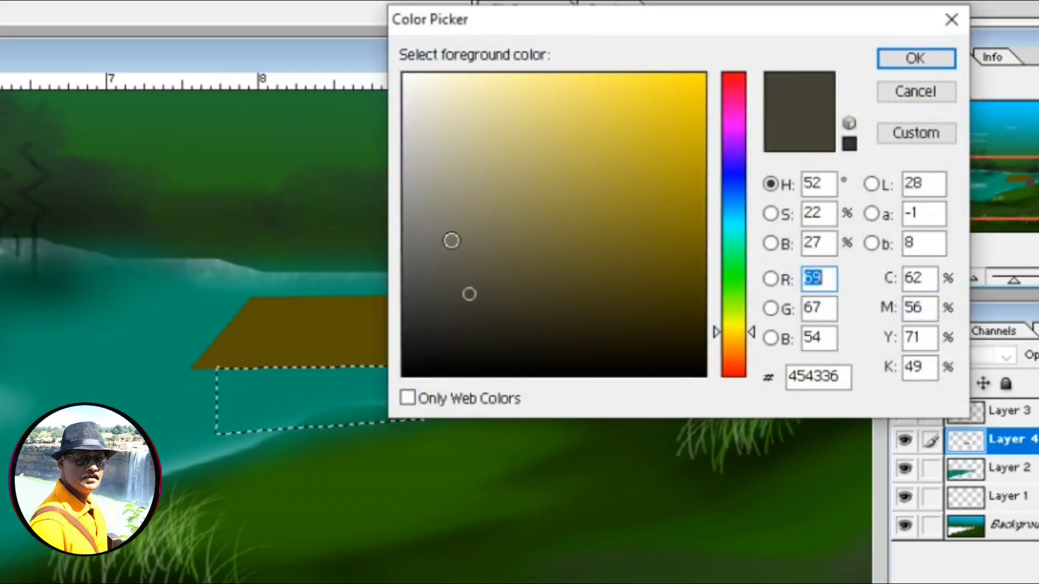
- Fill the long side wall selection with dark brown 323020 and deselect
{"action": "left_click", "coordinate": [512, 316]}
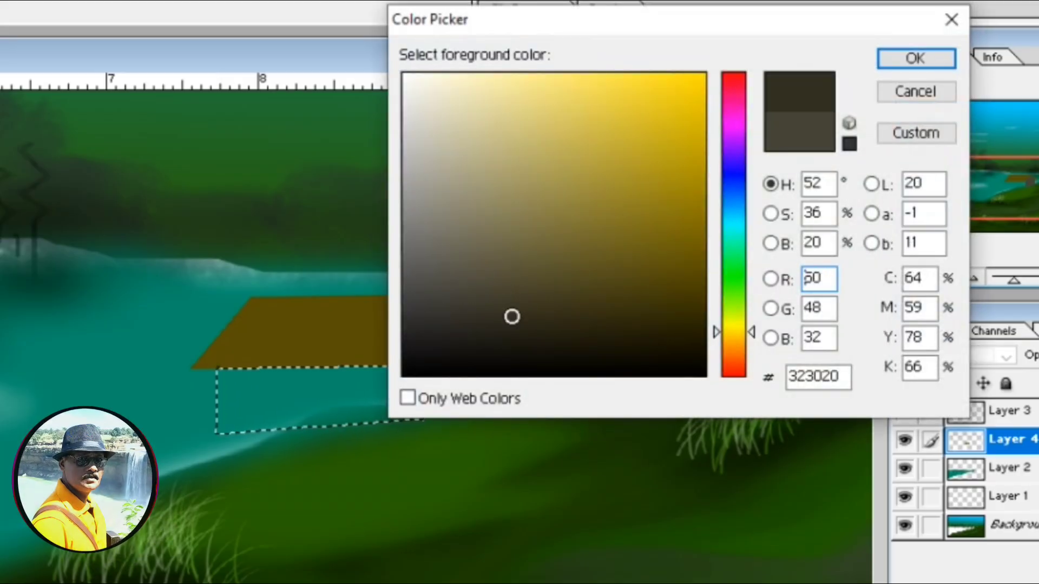
{"action": "left_click", "coordinate": [915, 58]}
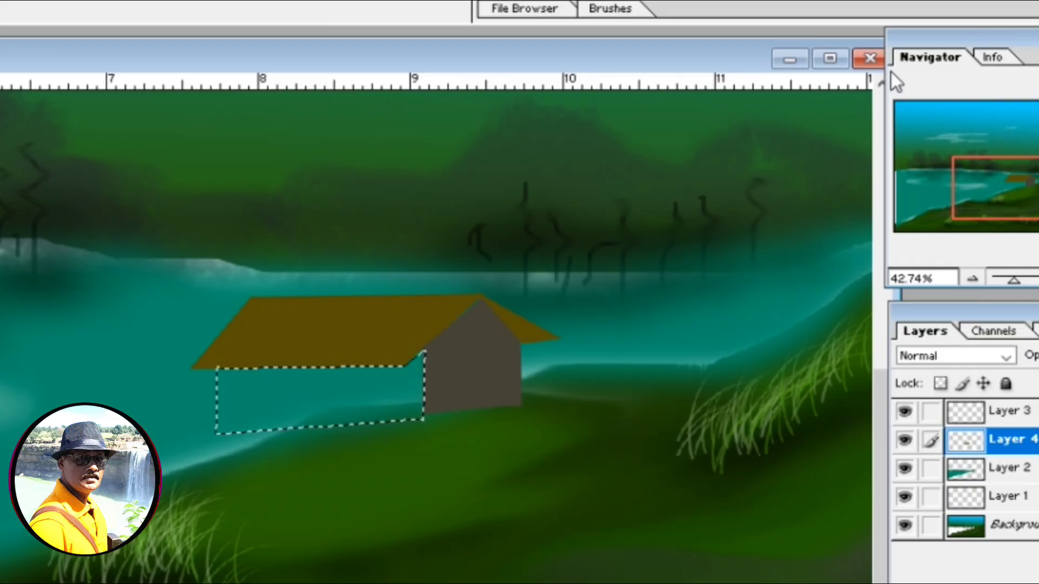
{"action": "key", "text": "alt+BackSpace"}
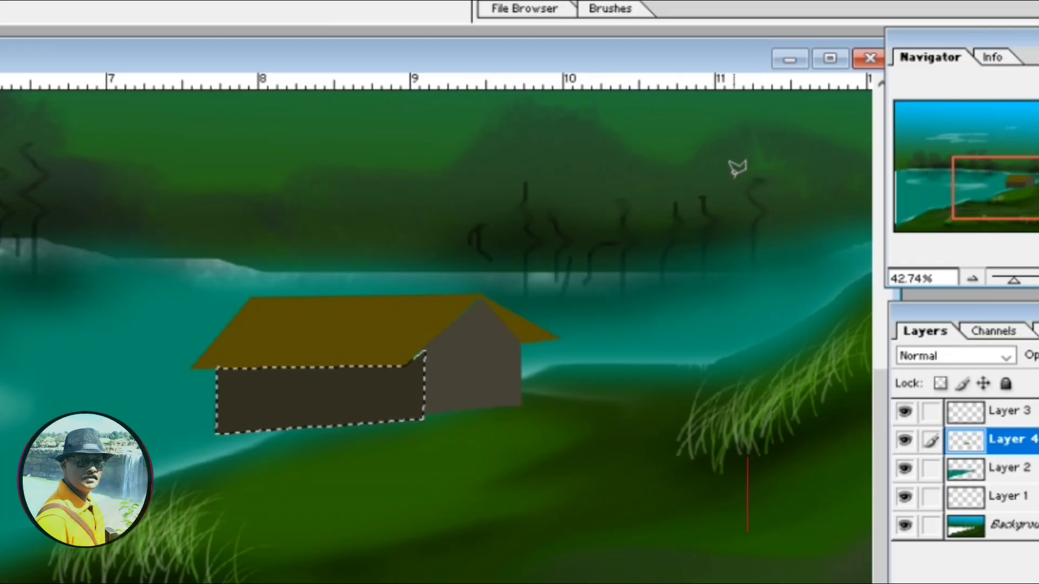
{"action": "right_click", "coordinate": [628, 203]}
{"action": "left_click", "coordinate": [748, 199]}
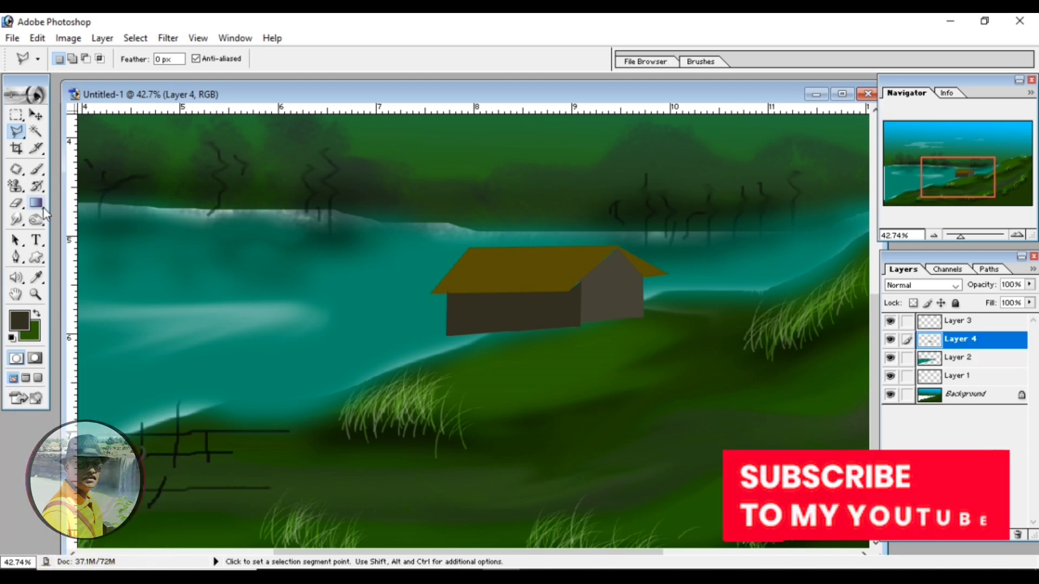
- Add a small rectangular window to the gable-end wall, fill it with near-black 19180E and deselect
{"action": "left_click", "coordinate": [15, 114]}
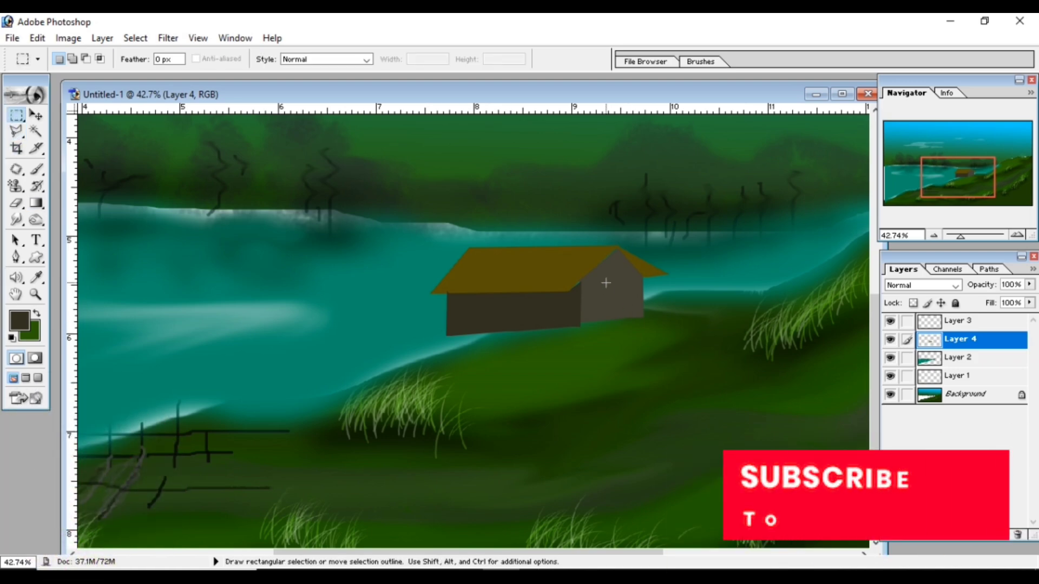
{"action": "left_click_drag", "start_coordinate": [604, 283], "coordinate": [629, 299]}
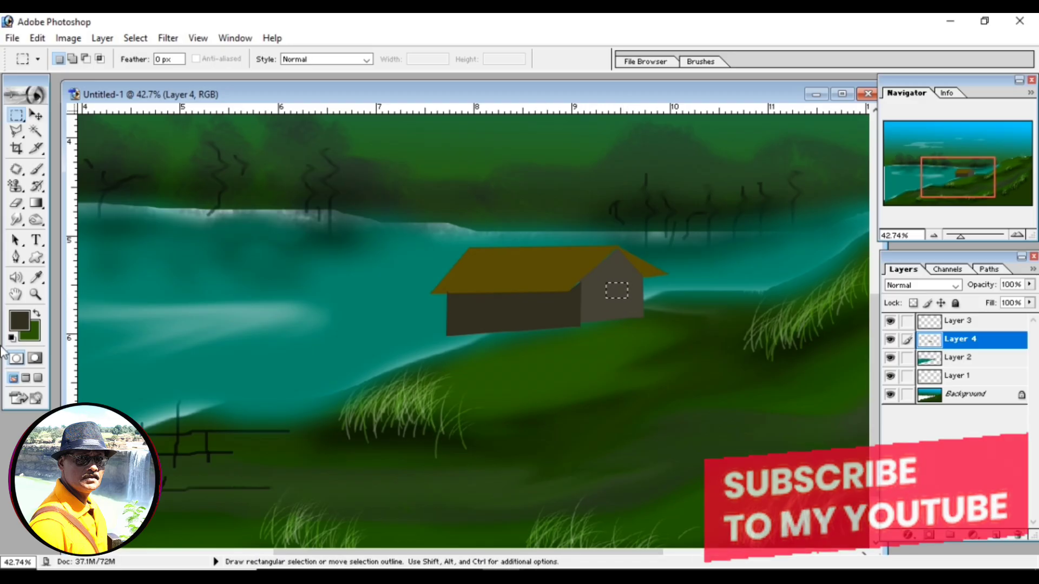
{"action": "left_click", "coordinate": [19, 321]}
{"action": "left_click", "coordinate": [652, 278]}
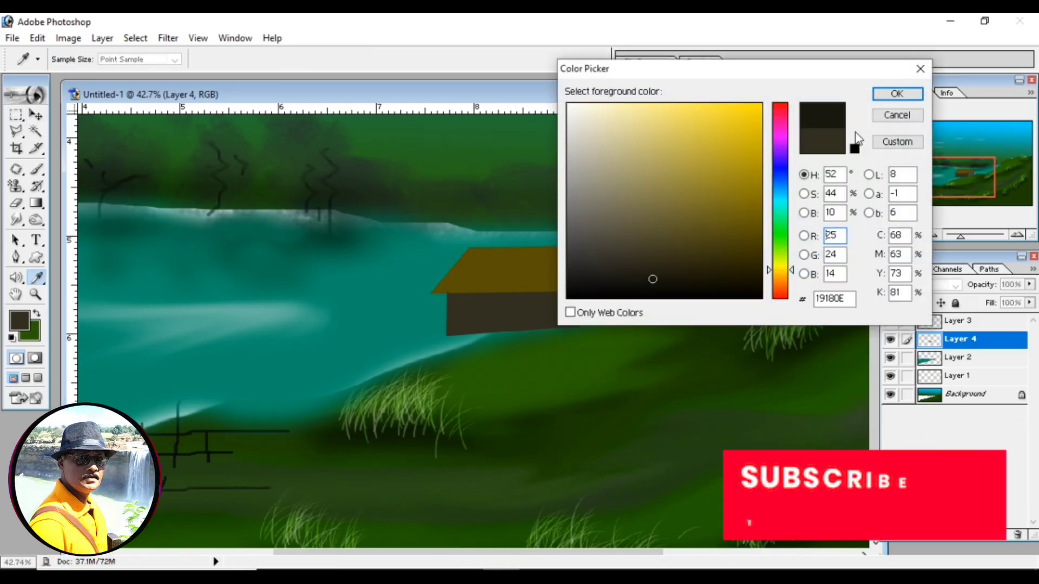
{"action": "left_click", "coordinate": [897, 94]}
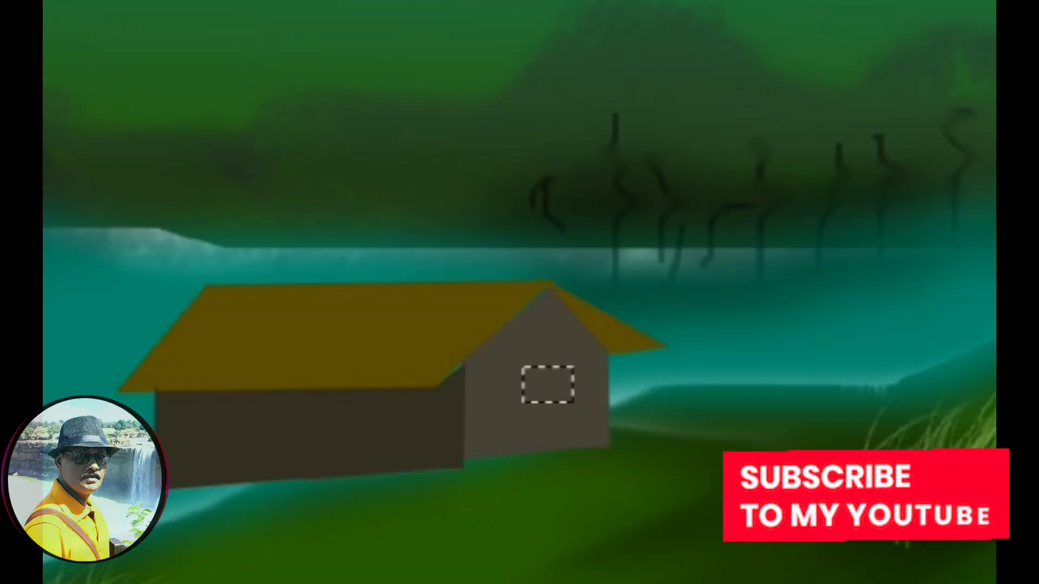
{"action": "key", "text": "alt+BackSpace"}
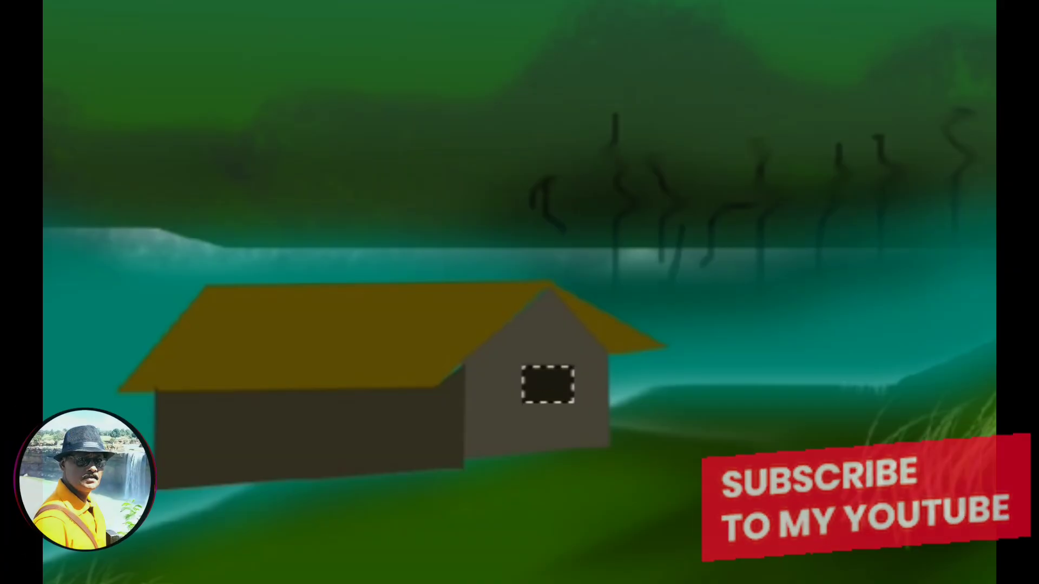
{"action": "right_click", "coordinate": [673, 200]}
{"action": "left_click", "coordinate": [730, 224]}
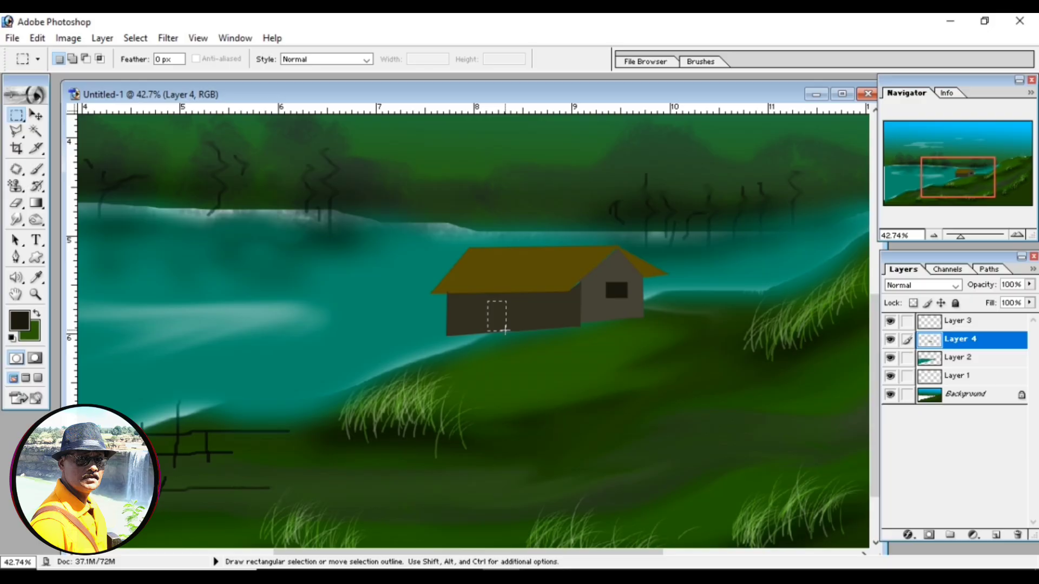
- Fill an upright door rectangle on the long side wall with the window's dark colour, and select a small window area beside it
{"action": "left_click_drag", "start_coordinate": [505, 330], "coordinate": [503, 332]}
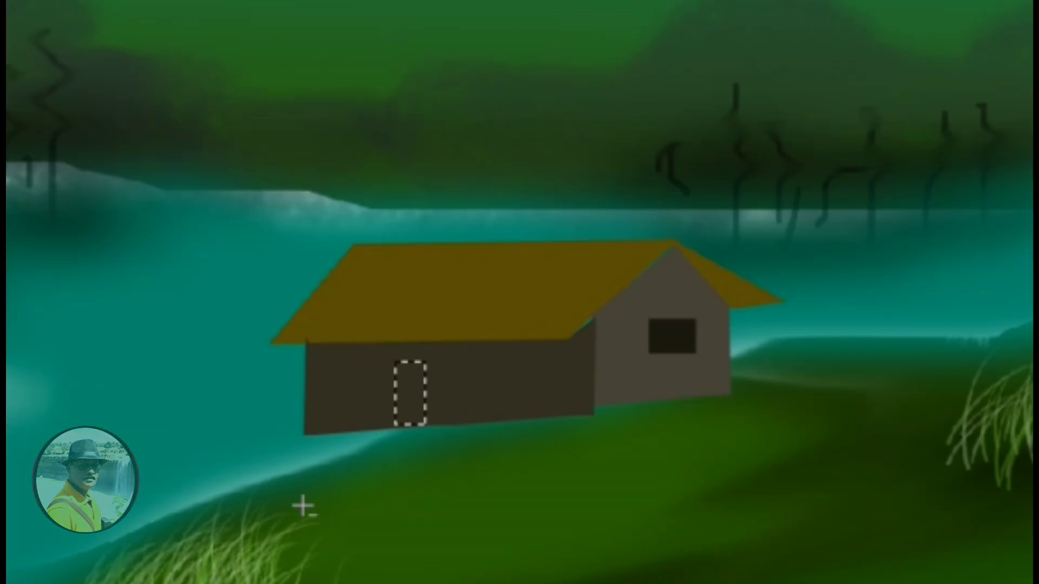
{"action": "key", "text": "alt+BackSpace"}
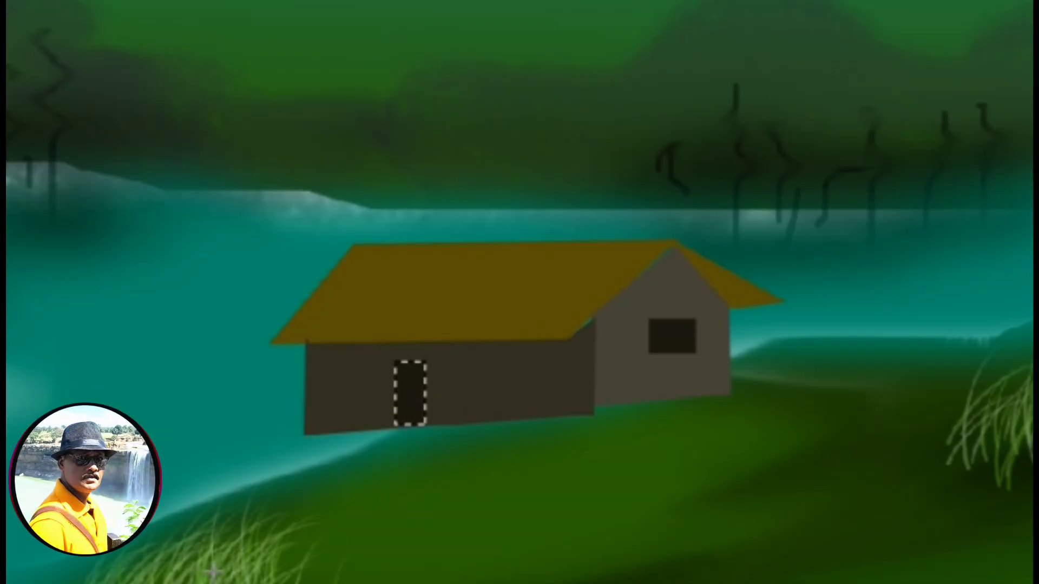
{"action": "left_click_drag", "start_coordinate": [506, 362], "coordinate": [539, 390]}
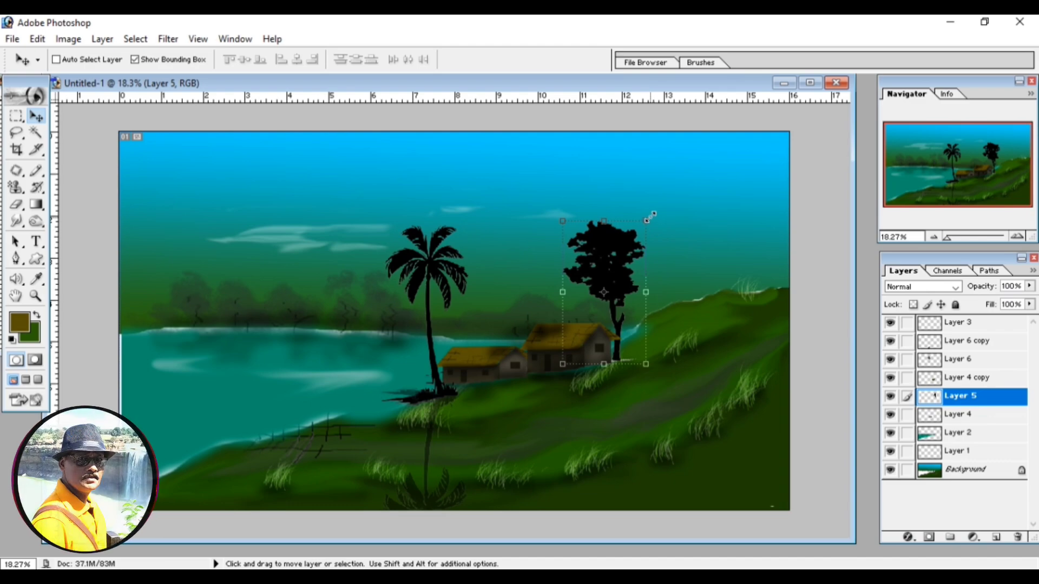
- Scale the leafy tree on Layer 5 to 122.0% width and 92.5% height, position it beside the larger hut and apply the transform
{"action": "left_click_drag", "start_coordinate": [793, 52], "coordinate": [848, 0]}
{"action": "left_click_drag", "start_coordinate": [670, 188], "coordinate": [670, 226]}
{"action": "mouse_move", "coordinate": [631, 300]}
{"action": "left_mouse_down"}
{"action": "mouse_move", "coordinate": [618, 303]}
{"action": "mouse_move", "coordinate": [625, 314]}
{"action": "left_mouse_up"}
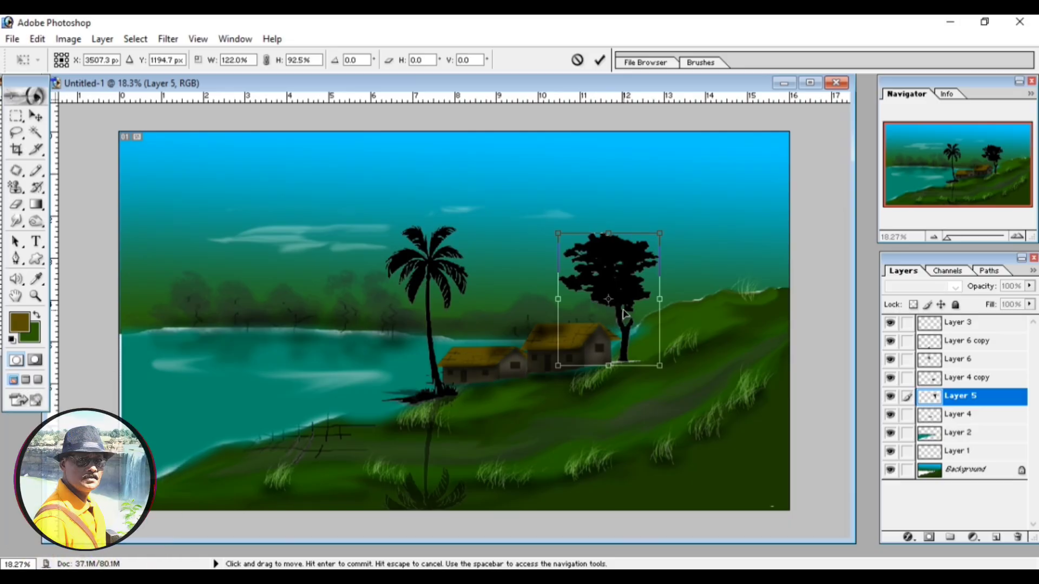
{"action": "left_click", "coordinate": [36, 116]}
{"action": "left_click", "coordinate": [473, 240]}
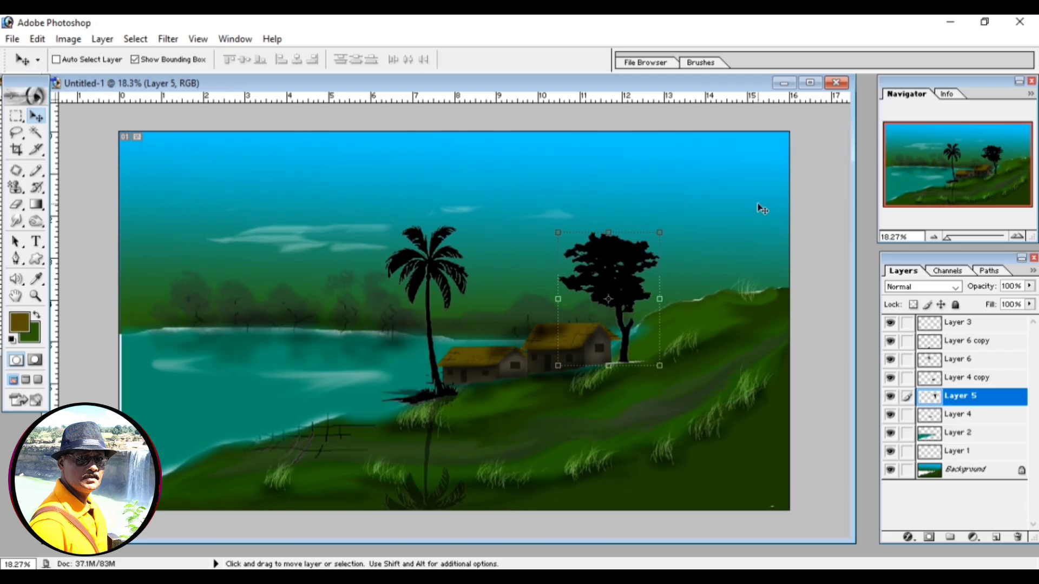
- Scale the palm tree on Layer 6 to 83.3% width and 104.2% height and apply the transform
{"action": "left_click", "coordinate": [910, 399]}
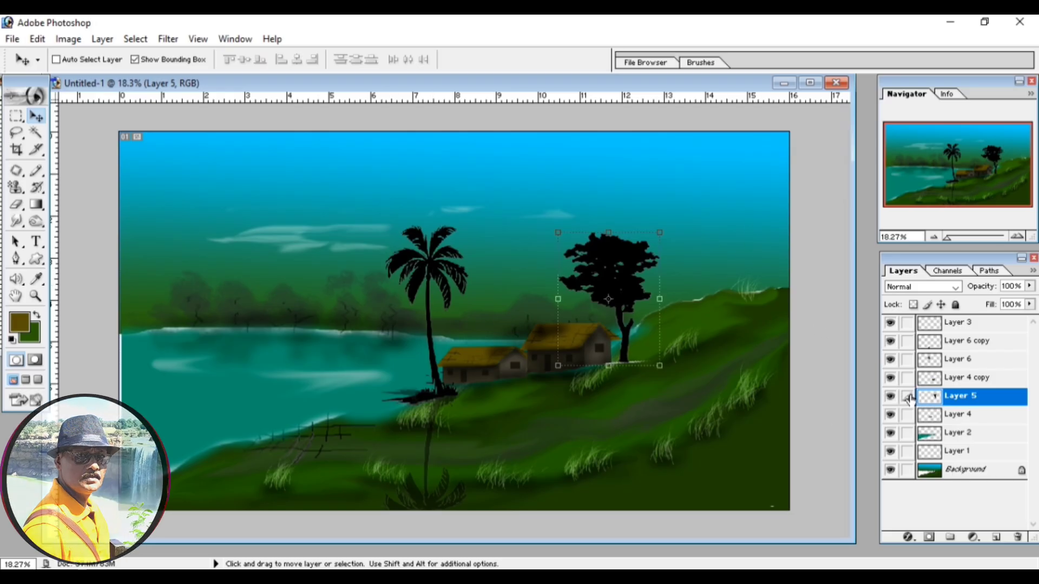
{"action": "left_click", "coordinate": [961, 361]}
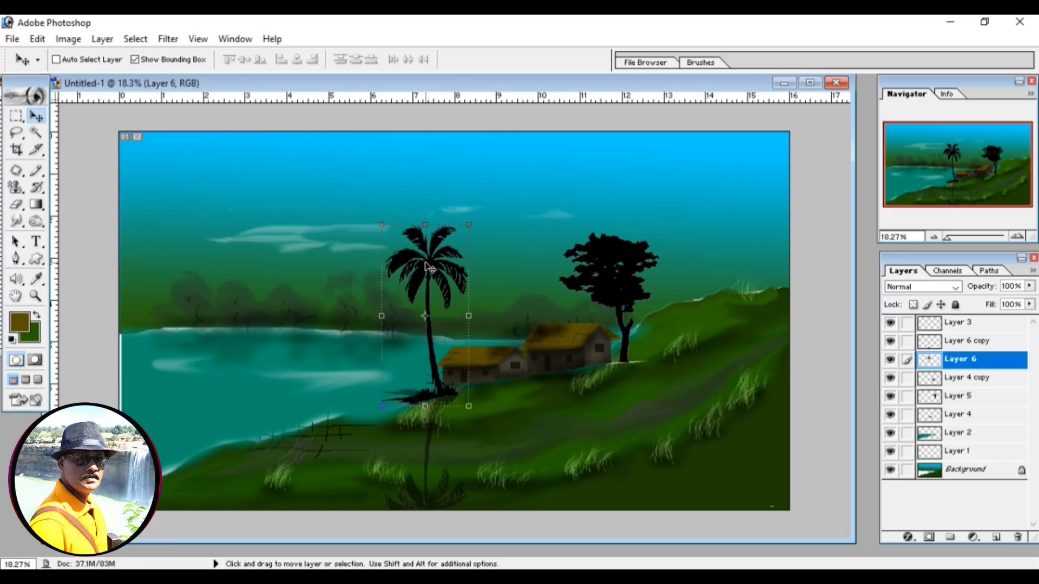
{"action": "left_click_drag", "start_coordinate": [478, 225], "coordinate": [464, 218]}
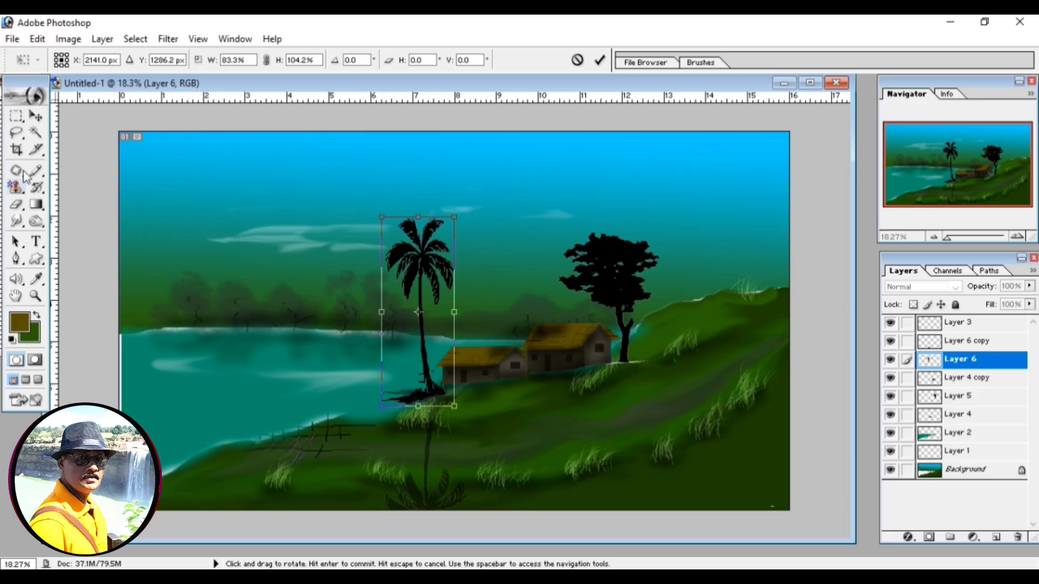
{"action": "left_click", "coordinate": [36, 116]}
{"action": "left_click", "coordinate": [490, 241]}
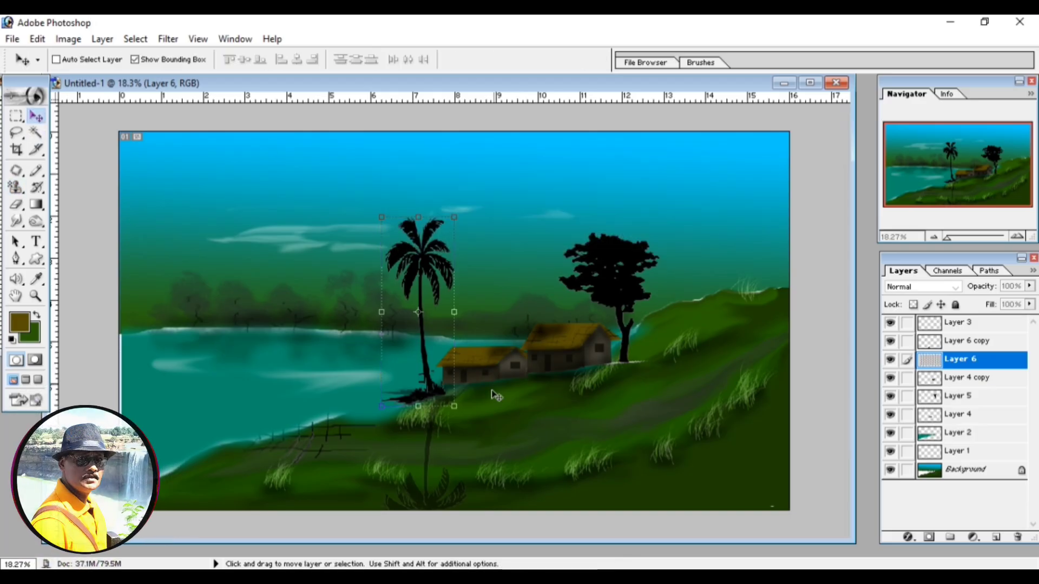
- Move the palm reflection on Layer 6 copy slightly so it lines up beneath the resized palm's trunk
{"action": "left_click", "coordinate": [959, 379]}
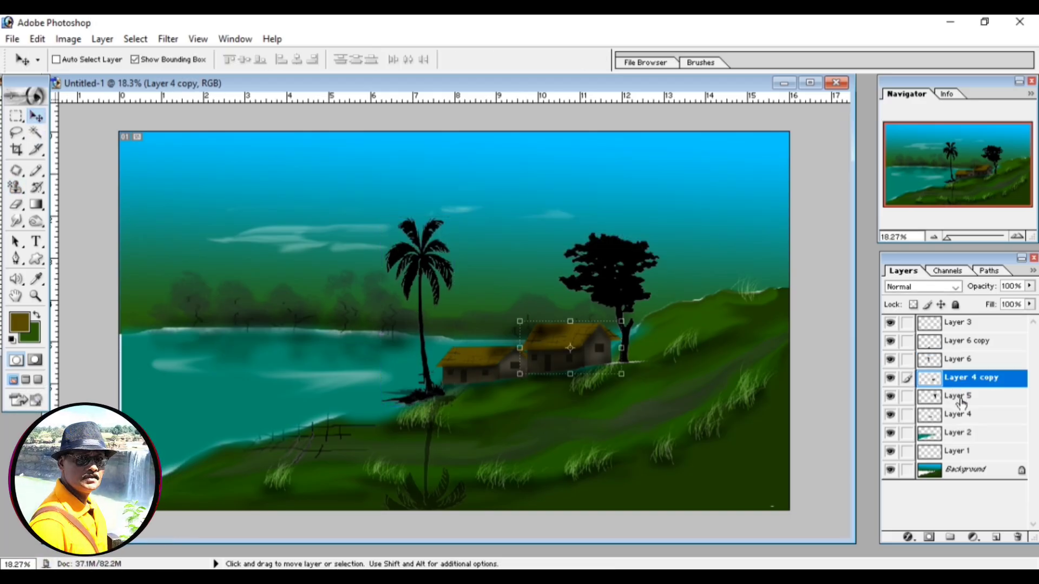
{"action": "left_click", "coordinate": [962, 416]}
{"action": "left_click", "coordinate": [959, 400]}
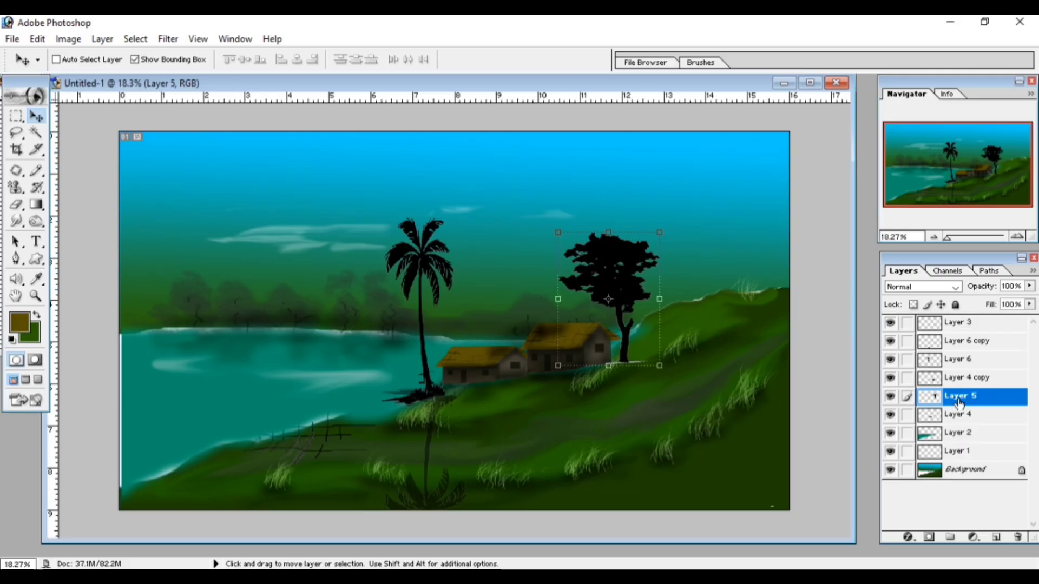
{"action": "left_click", "coordinate": [967, 360]}
{"action": "left_click", "coordinate": [967, 347]}
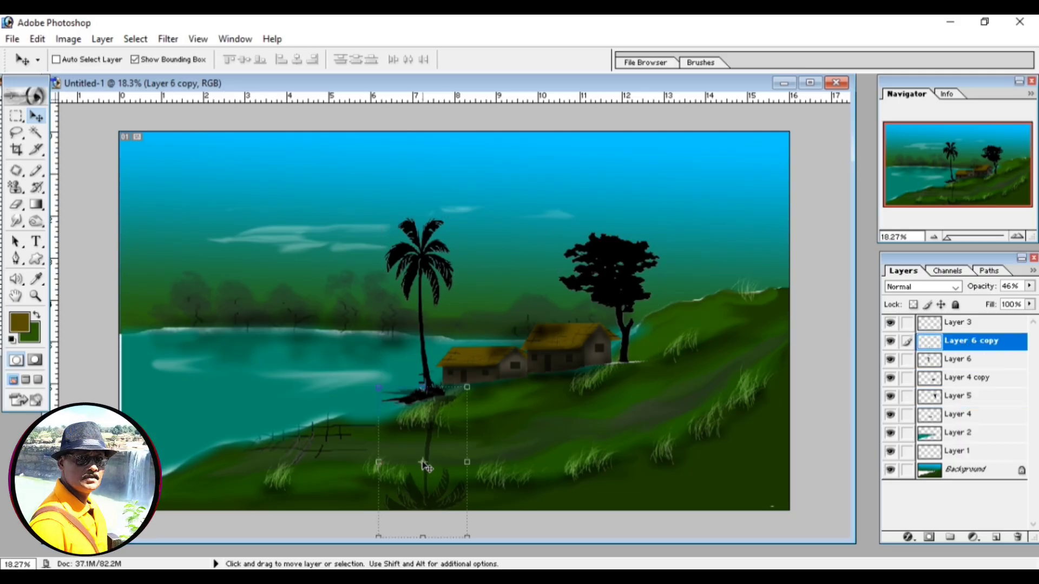
{"action": "left_click_drag", "start_coordinate": [426, 466], "coordinate": [414, 462]}
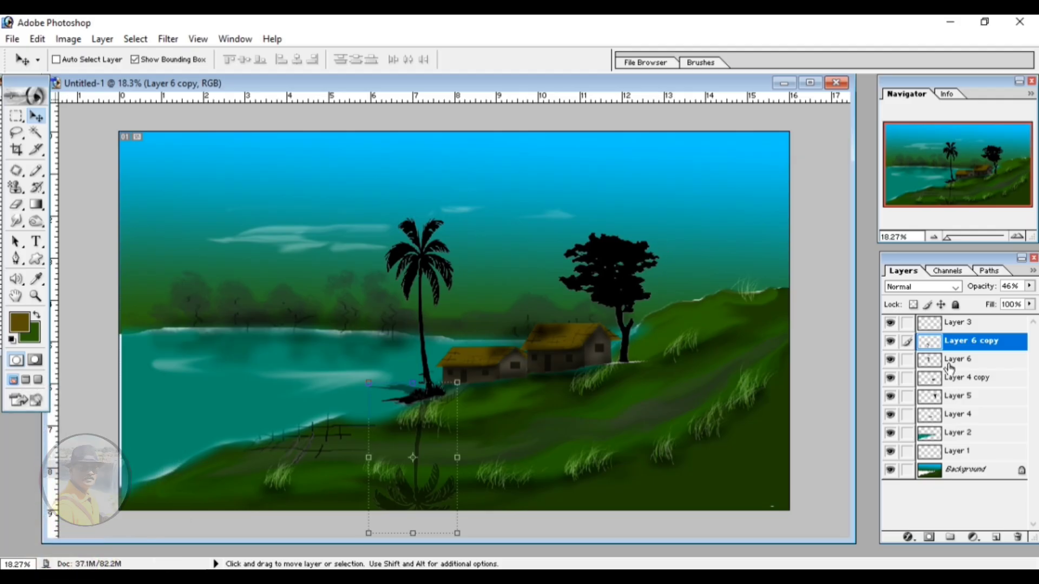
- Duplicate the leafy tree on Layer 5 and flip the copy upside down below its base
{"action": "key", "text": "alt+bracketleft"}
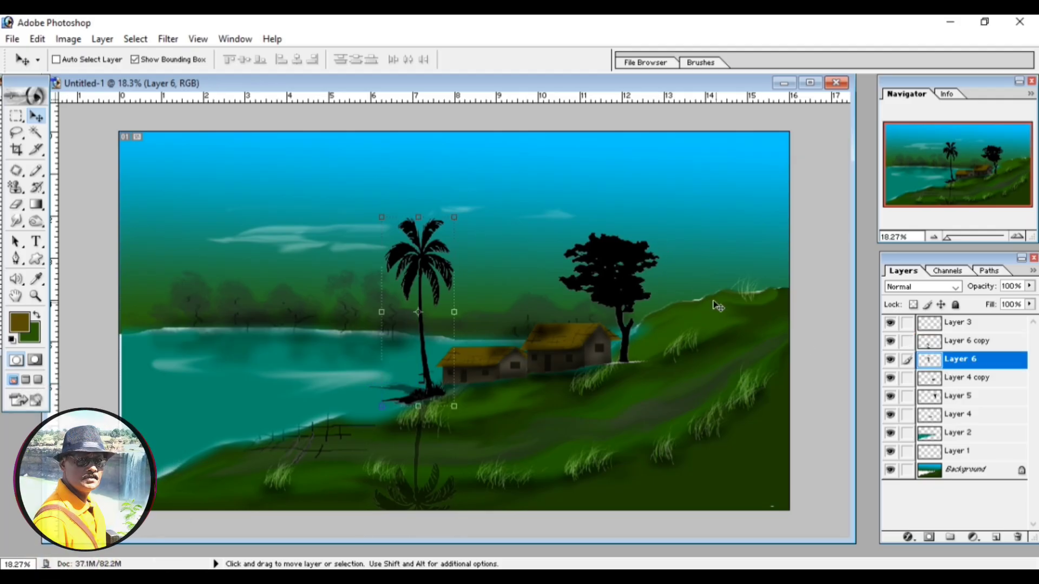
{"action": "left_click", "coordinate": [956, 398]}
{"action": "key", "text": "alt"}
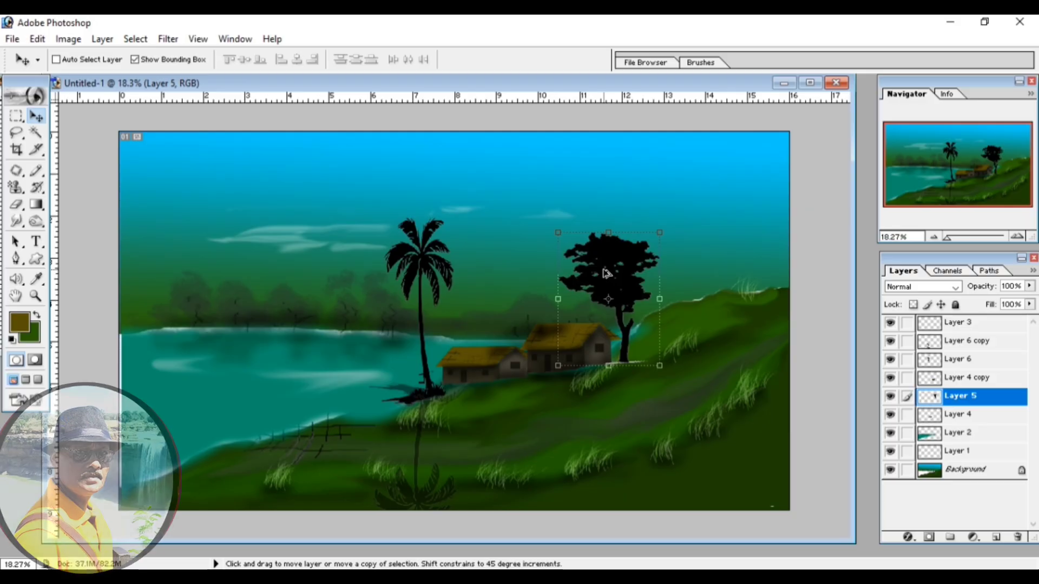
{"action": "left_click_drag", "start_coordinate": [606, 273], "coordinate": [661, 274]}
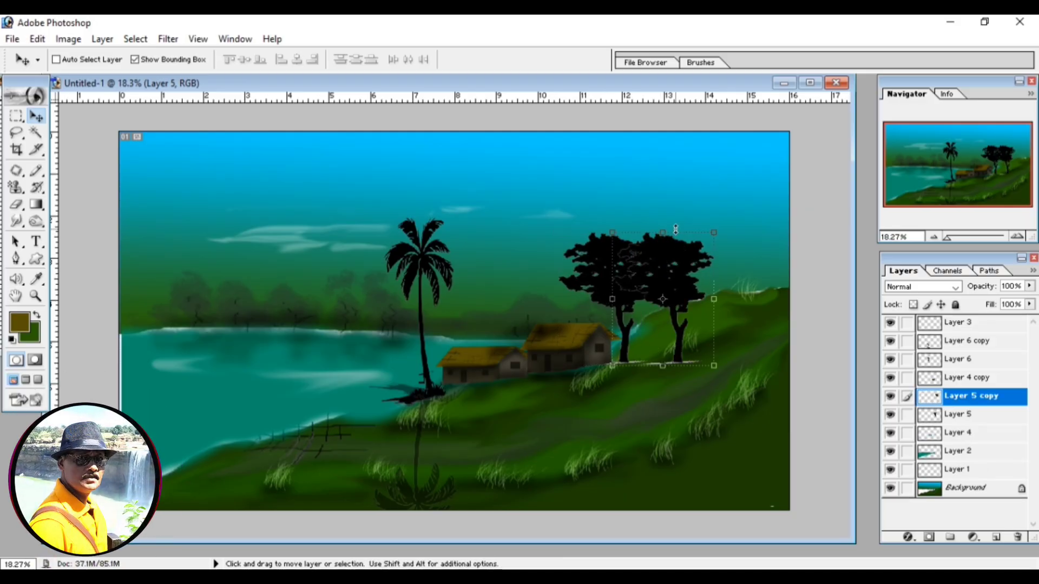
{"action": "key", "text": "ctrl+t"}
{"action": "left_click_drag", "start_coordinate": [671, 233], "coordinate": [693, 499]}
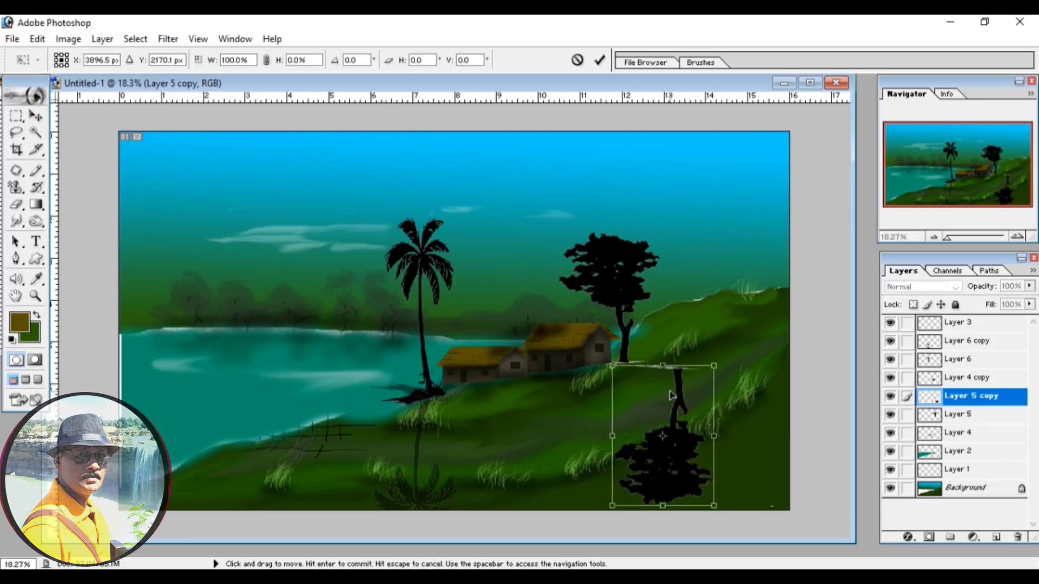
- Place the flipped tree copy beneath the original trunk, tilt it to 171.1° and apply the transformation
{"action": "left_click_drag", "start_coordinate": [671, 393], "coordinate": [619, 390]}
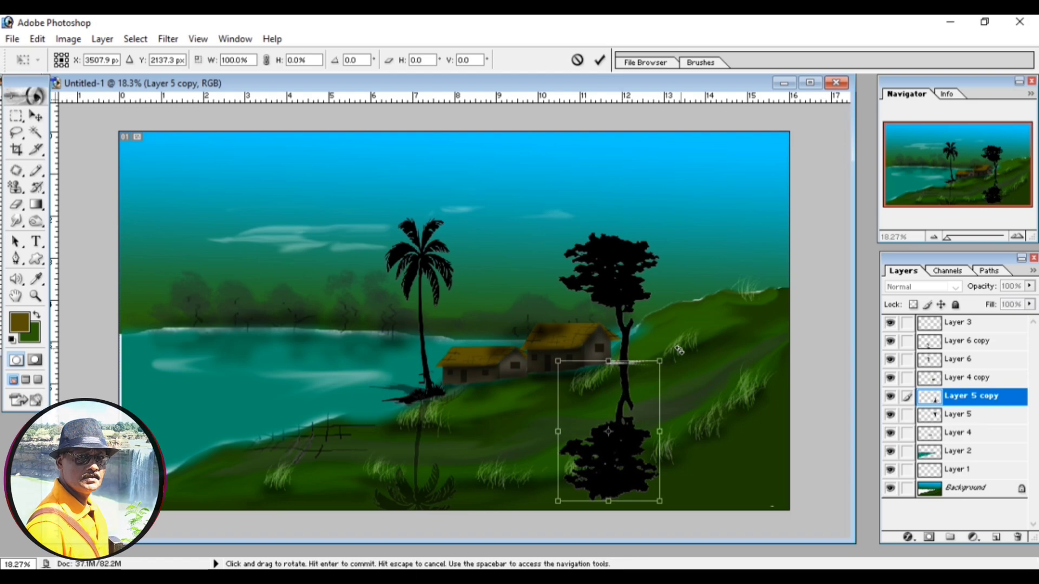
{"action": "left_click_drag", "start_coordinate": [679, 350], "coordinate": [666, 332]}
{"action": "mouse_move", "coordinate": [626, 460]}
{"action": "left_mouse_down"}
{"action": "mouse_move", "coordinate": [637, 460]}
{"action": "mouse_move", "coordinate": [629, 459]}
{"action": "left_mouse_up"}
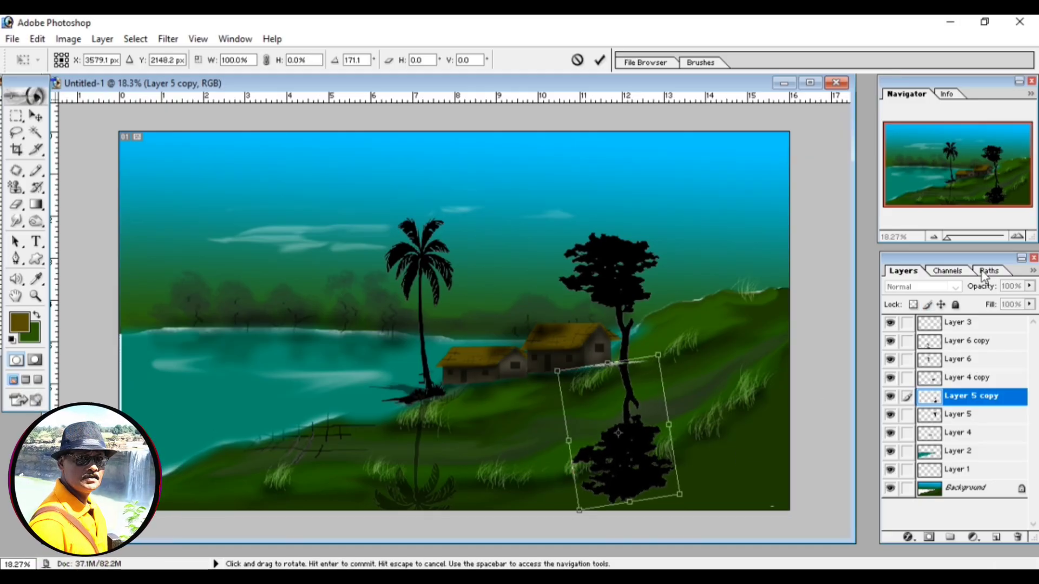
{"action": "left_click", "coordinate": [35, 116]}
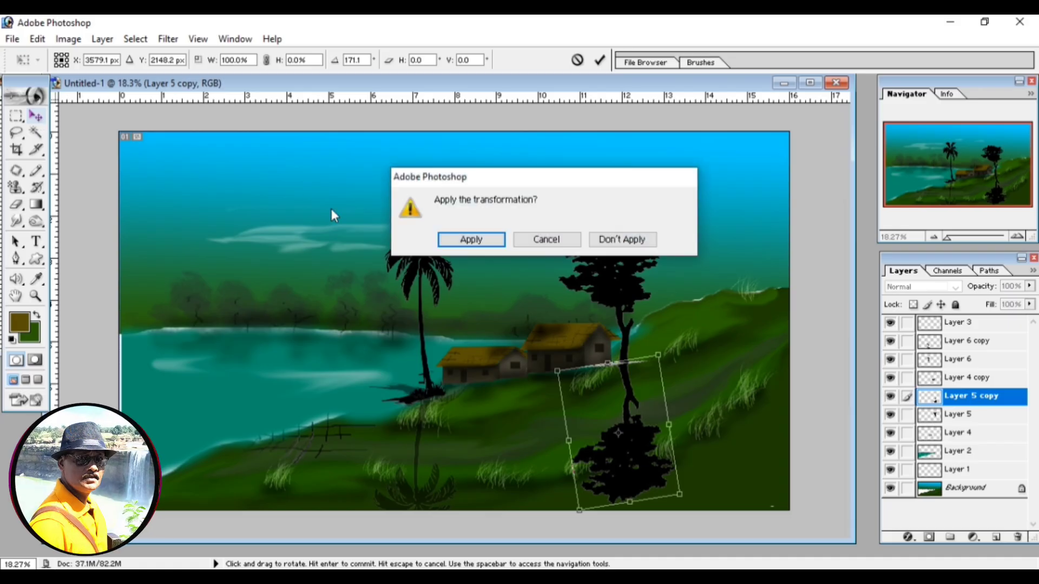
{"action": "left_click", "coordinate": [470, 239]}
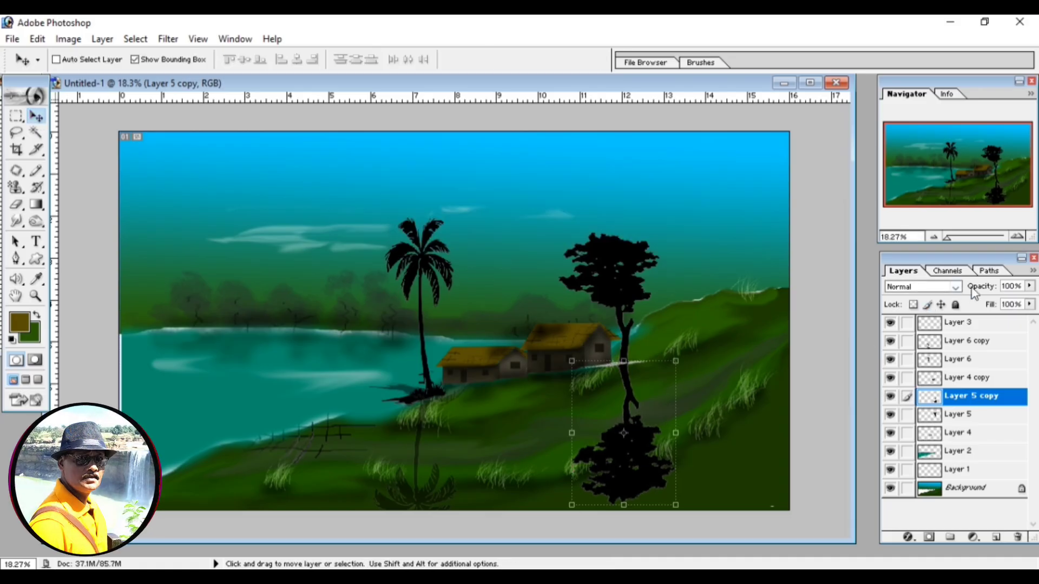
- Fade the flipped tree on Layer 5 copy to 52% fill and 40% opacity
{"action": "left_click", "coordinate": [1029, 305]}
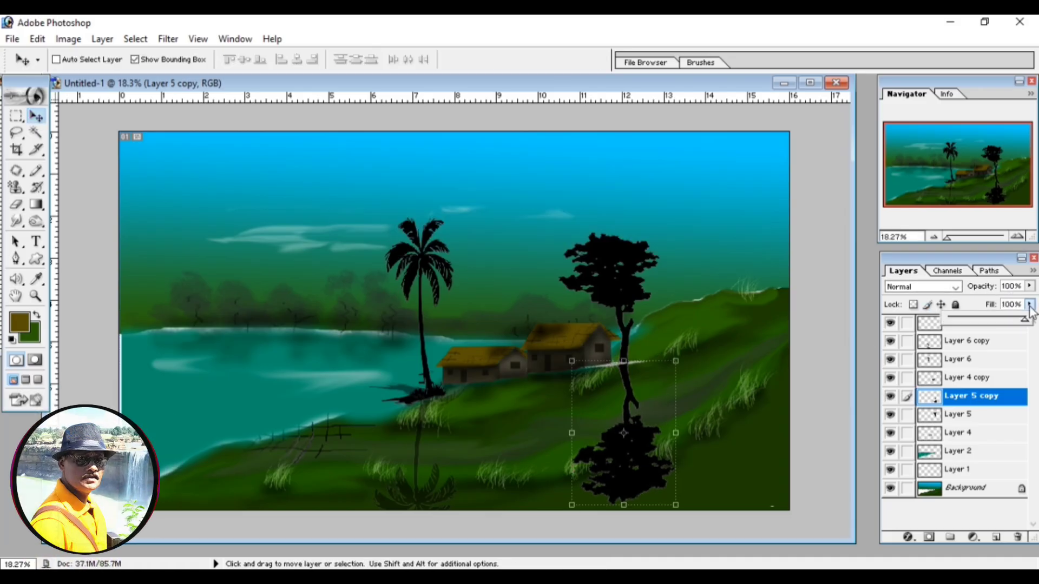
{"action": "left_click", "coordinate": [990, 320]}
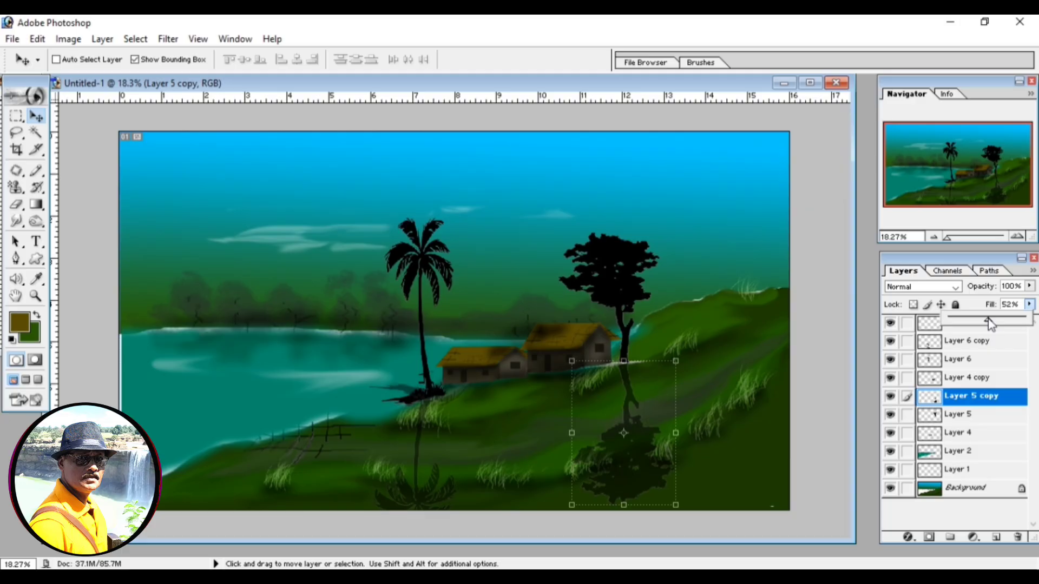
{"action": "left_click", "coordinate": [1030, 288]}
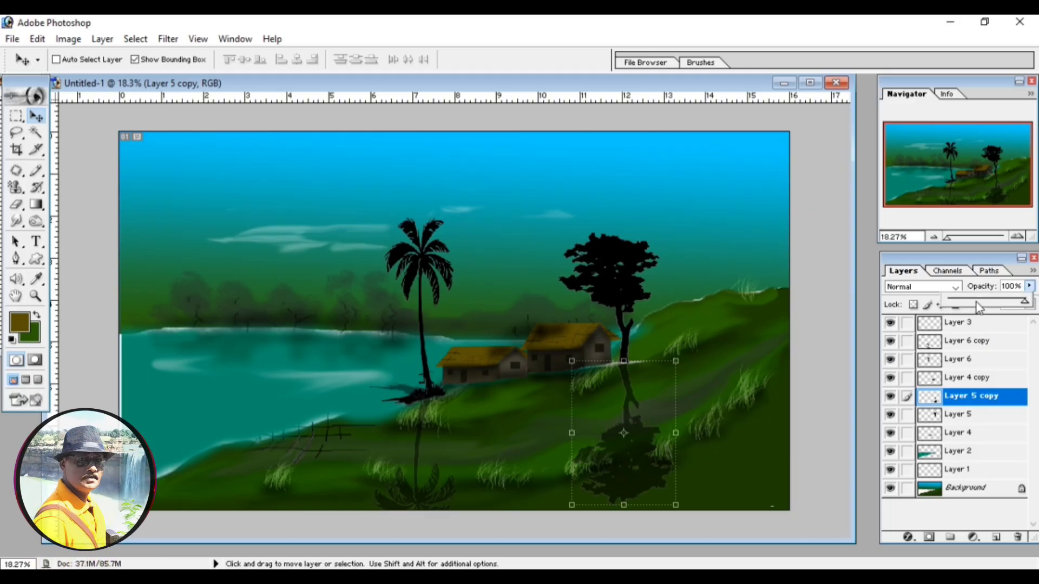
{"action": "left_click", "coordinate": [981, 303]}
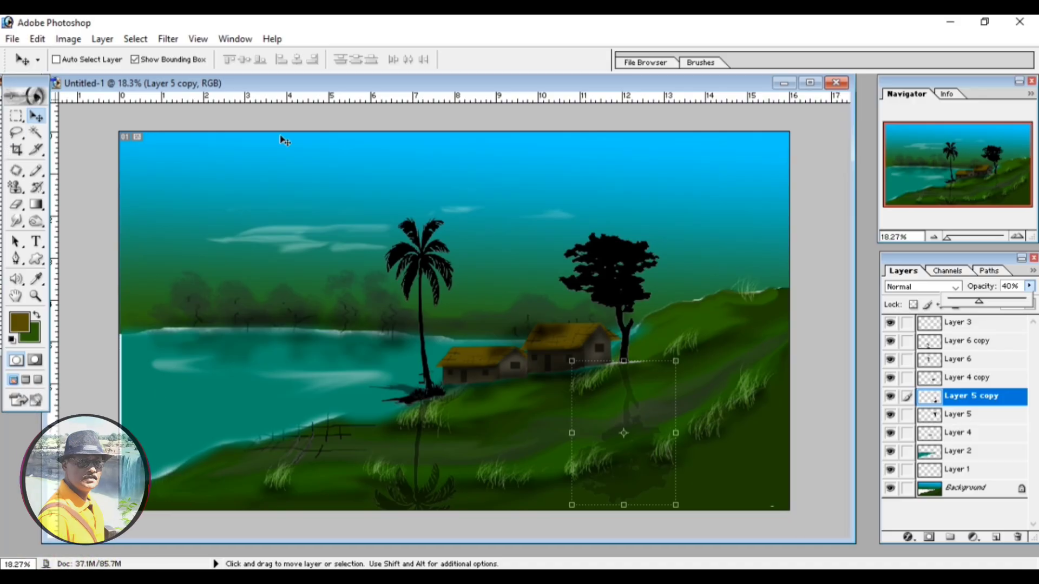
{"action": "left_click", "coordinate": [379, 247]}
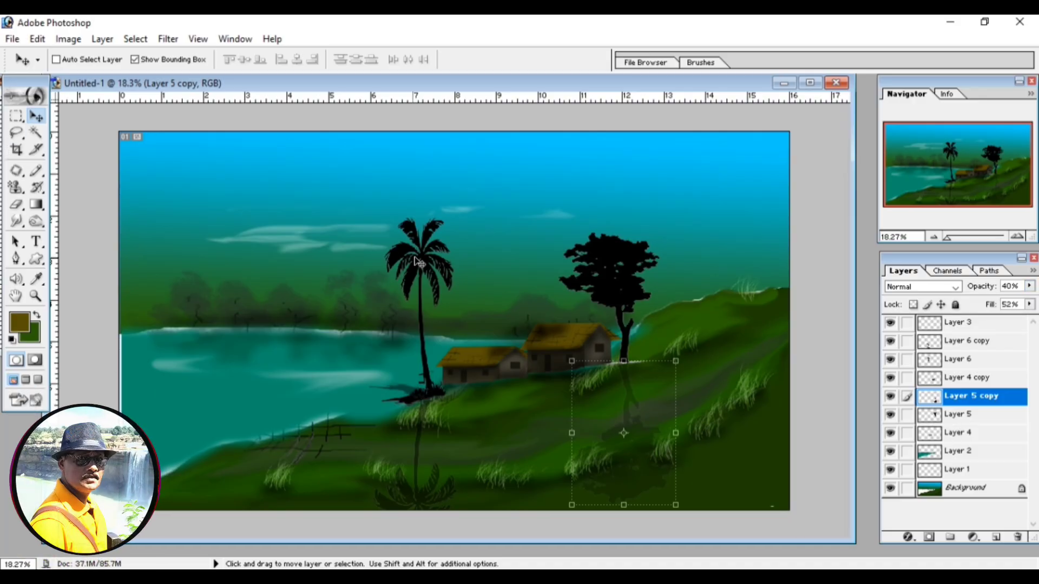
- Rotate the palm reflection on Layer 6 copy by -13.3°, realign it under the palm's base and apply the transformation
{"action": "left_click", "coordinate": [981, 343]}
{"action": "left_click", "coordinate": [976, 361]}
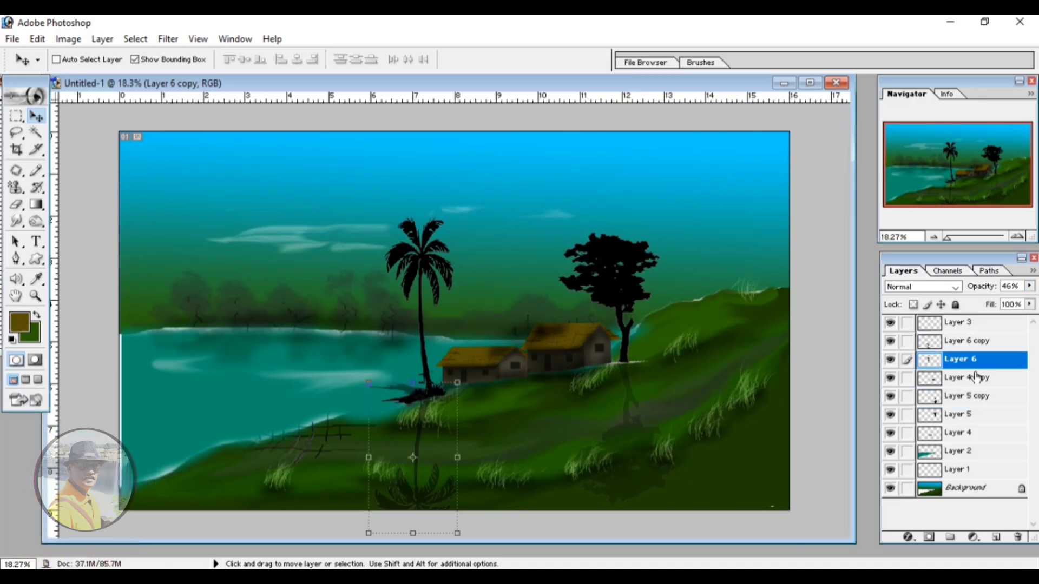
{"action": "left_click", "coordinate": [965, 345]}
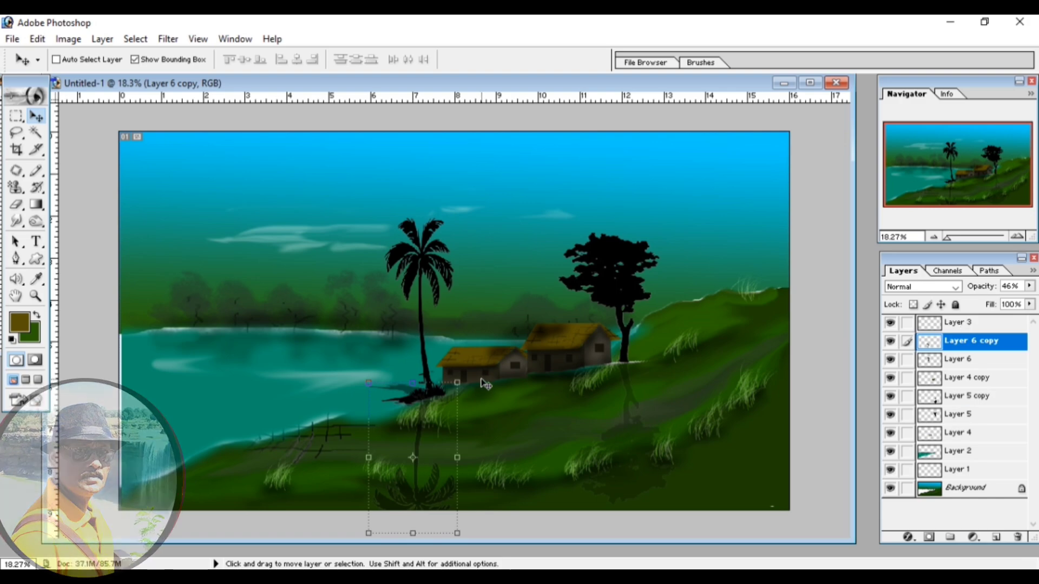
{"action": "left_click_drag", "start_coordinate": [472, 379], "coordinate": [454, 361]}
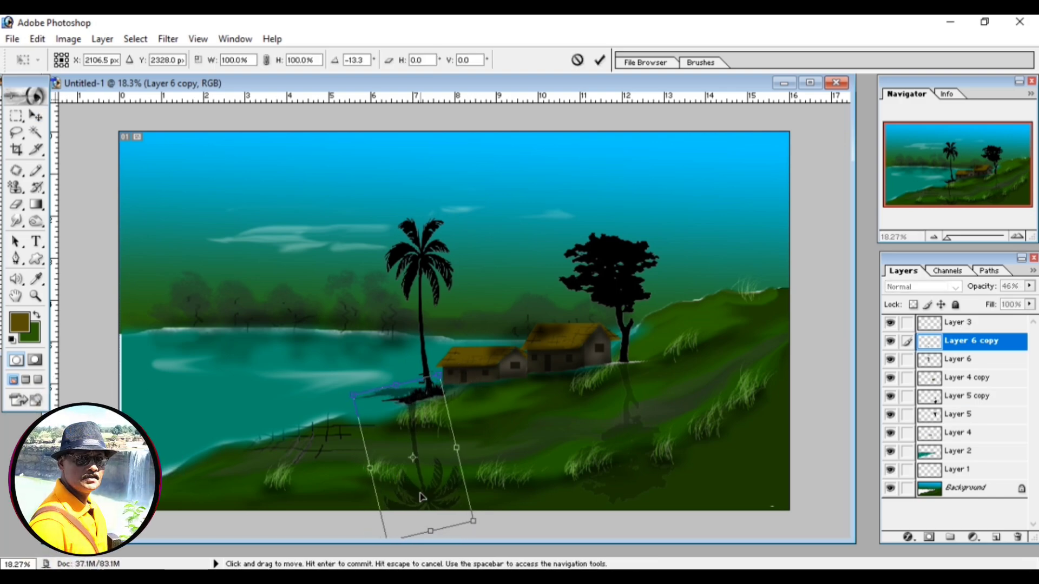
{"action": "mouse_move", "coordinate": [424, 496]}
{"action": "left_mouse_down"}
{"action": "mouse_move", "coordinate": [438, 490]}
{"action": "mouse_move", "coordinate": [439, 503]}
{"action": "left_mouse_up"}
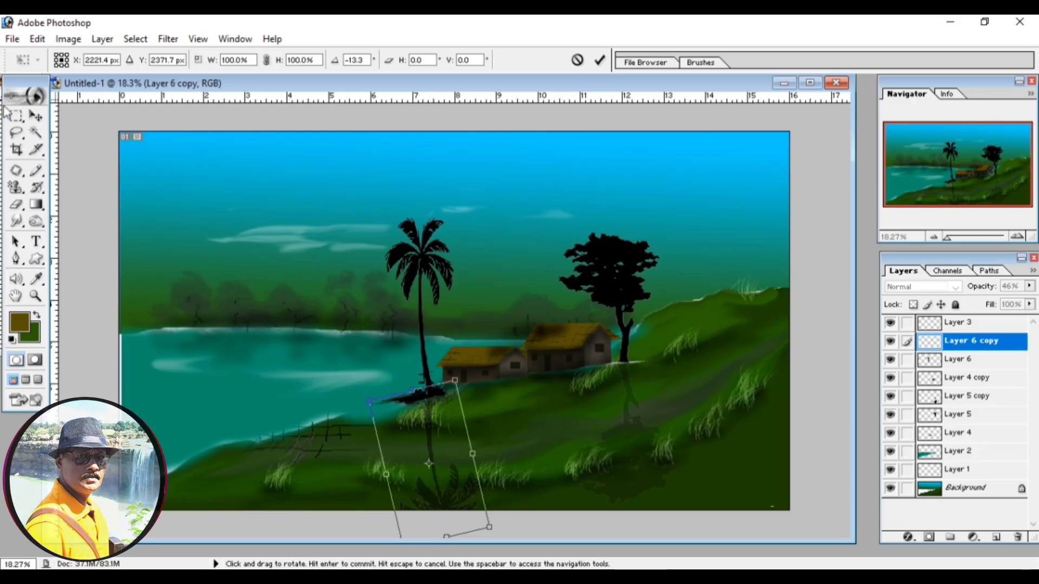
{"action": "left_click", "coordinate": [35, 116]}
{"action": "left_click", "coordinate": [471, 239]}
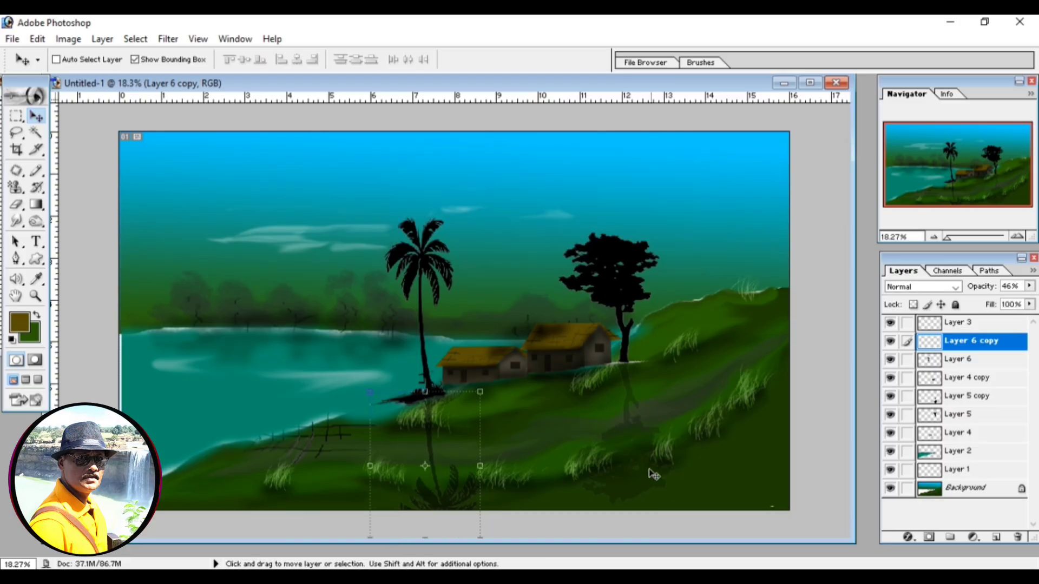
- Rotate the leafy tree's shadow on Layer 5 copy by -14.4°, align it with the trunk base and apply the transformation
{"action": "left_click", "coordinate": [955, 379]}
{"action": "left_click", "coordinate": [964, 398]}
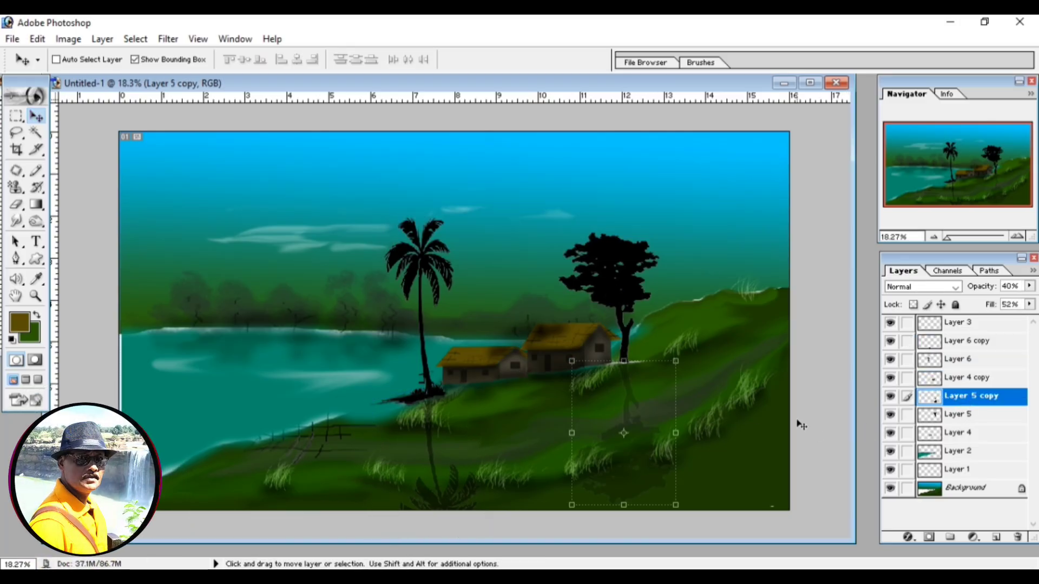
{"action": "left_click_drag", "start_coordinate": [686, 355], "coordinate": [665, 342]}
{"action": "left_click_drag", "start_coordinate": [647, 433], "coordinate": [661, 428]}
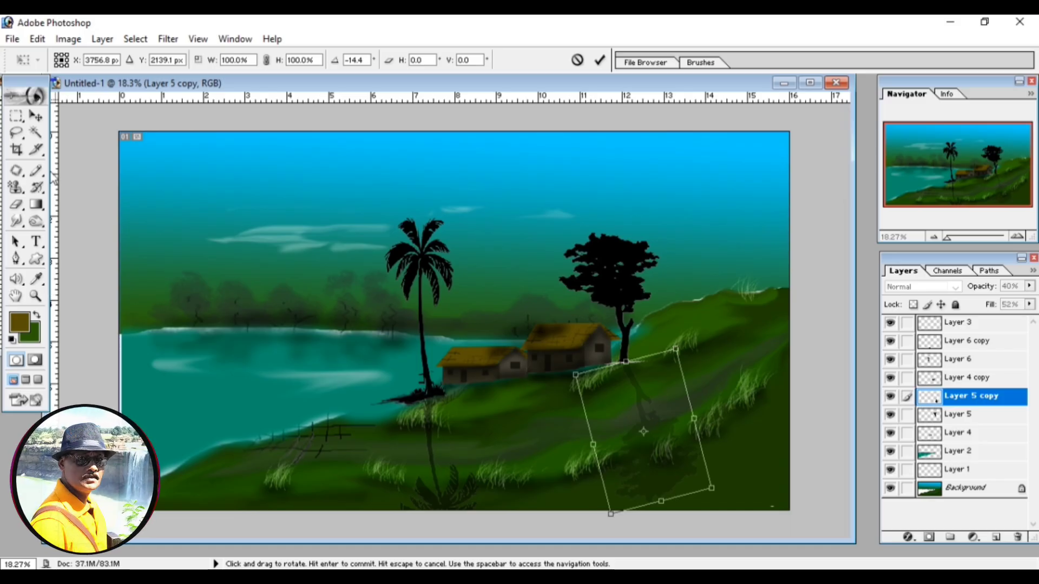
{"action": "left_click", "coordinate": [39, 120]}
{"action": "left_click", "coordinate": [487, 239]}
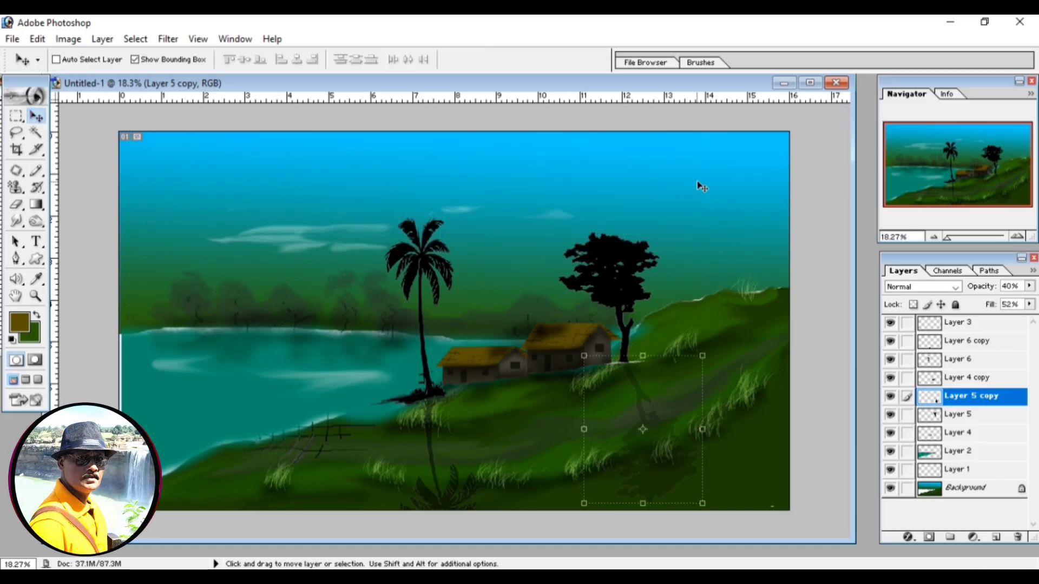
- Darken the distant tree line on the Background layer with the Burn tool, using Midtones range and 55% exposure
{"action": "left_click", "coordinate": [16, 133]}
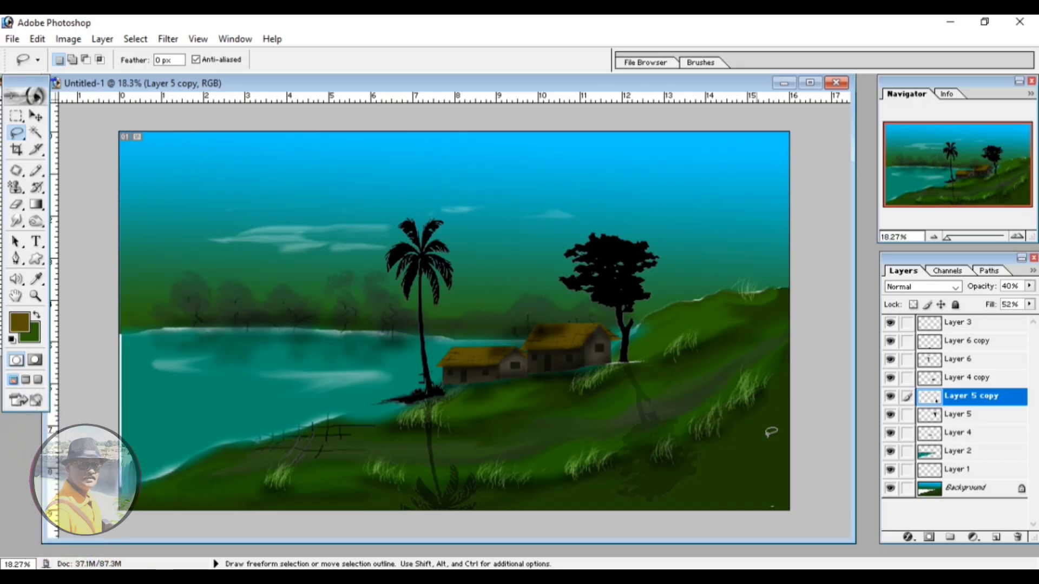
{"action": "left_click", "coordinate": [951, 483]}
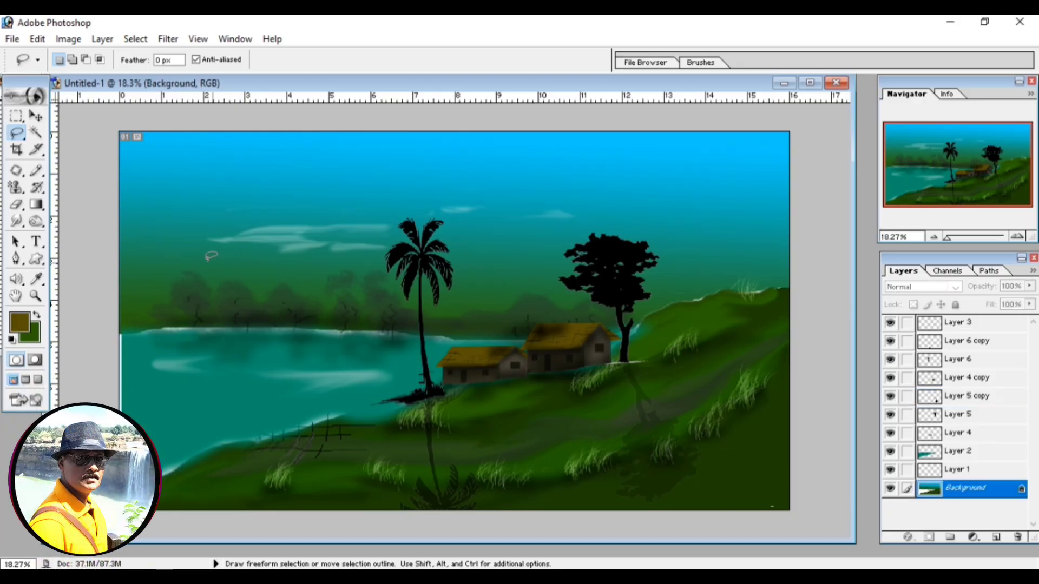
{"action": "left_click", "coordinate": [36, 221]}
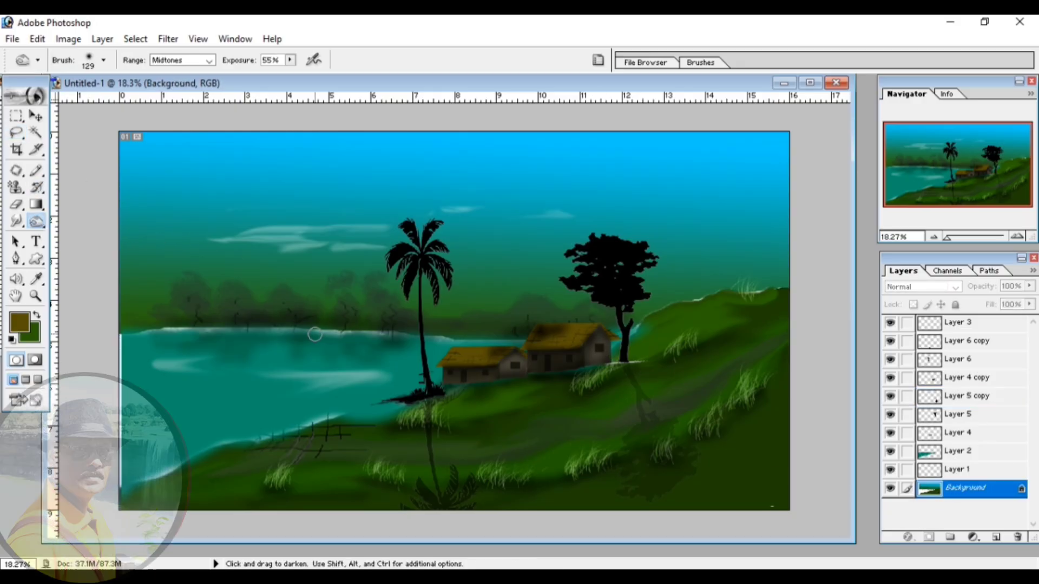
{"action": "mouse_move", "coordinate": [268, 320]}
{"action": "left_mouse_down"}
{"action": "mouse_move", "coordinate": [302, 314]}
{"action": "mouse_move", "coordinate": [286, 313]}
{"action": "mouse_move", "coordinate": [286, 301]}
{"action": "mouse_move", "coordinate": [241, 315]}
{"action": "mouse_move", "coordinate": [225, 289]}
{"action": "mouse_move", "coordinate": [247, 315]}
{"action": "mouse_move", "coordinate": [227, 293]}
{"action": "mouse_move", "coordinate": [224, 308]}
{"action": "mouse_move", "coordinate": [300, 302]}
{"action": "mouse_move", "coordinate": [285, 292]}
{"action": "mouse_move", "coordinate": [180, 306]}
{"action": "mouse_move", "coordinate": [204, 298]}
{"action": "mouse_move", "coordinate": [194, 284]}
{"action": "mouse_move", "coordinate": [194, 313]}
{"action": "mouse_move", "coordinate": [185, 296]}
{"action": "mouse_move", "coordinate": [179, 318]}
{"action": "left_mouse_up"}
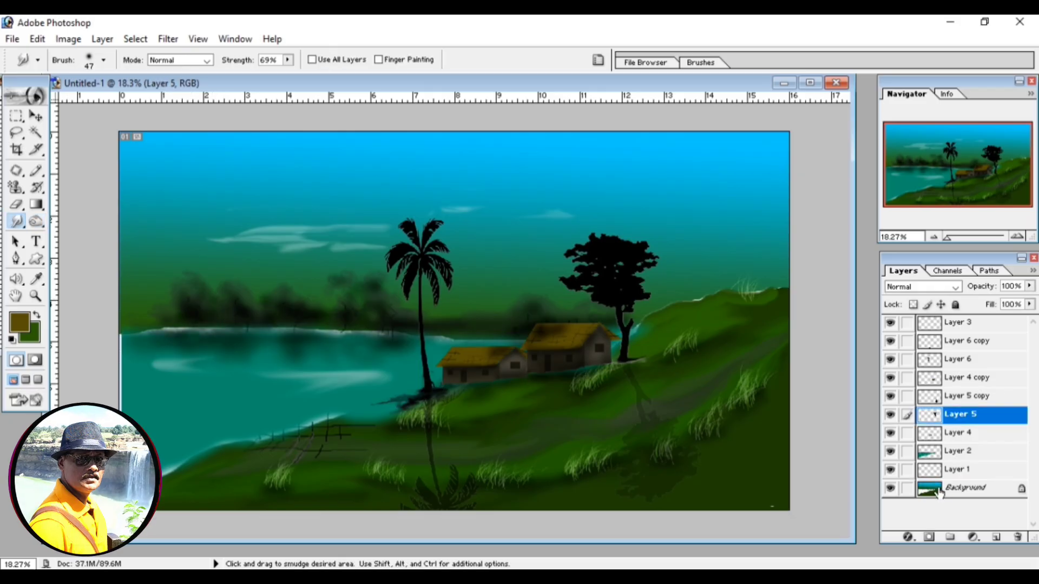
- Darken the ground beneath the leafy tree and around the palm's base on the Background layer with the Burn tool, using Midtones range and 55% exposure
{"action": "left_click", "coordinate": [939, 491]}
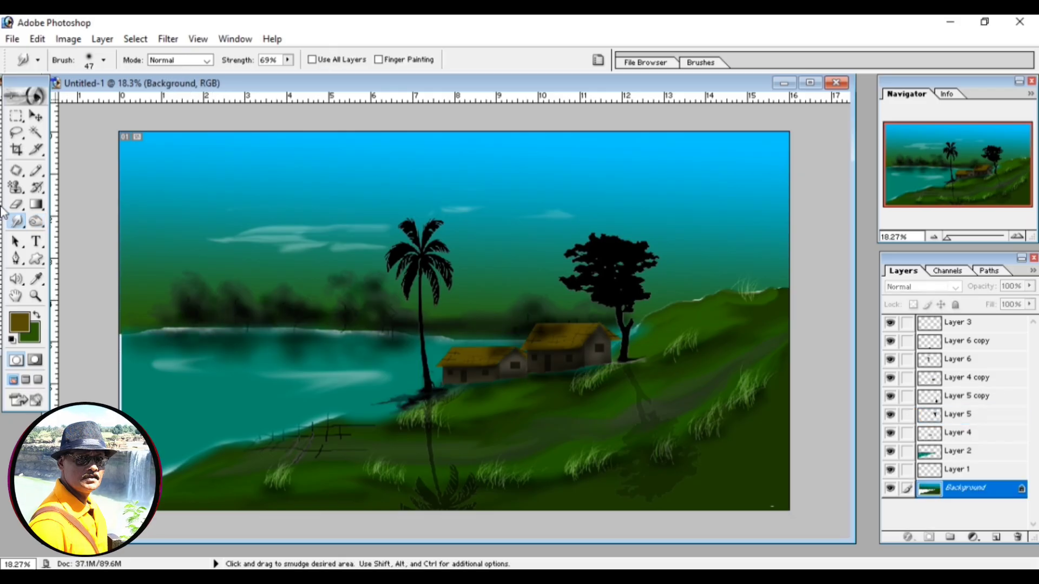
{"action": "left_click", "coordinate": [36, 222]}
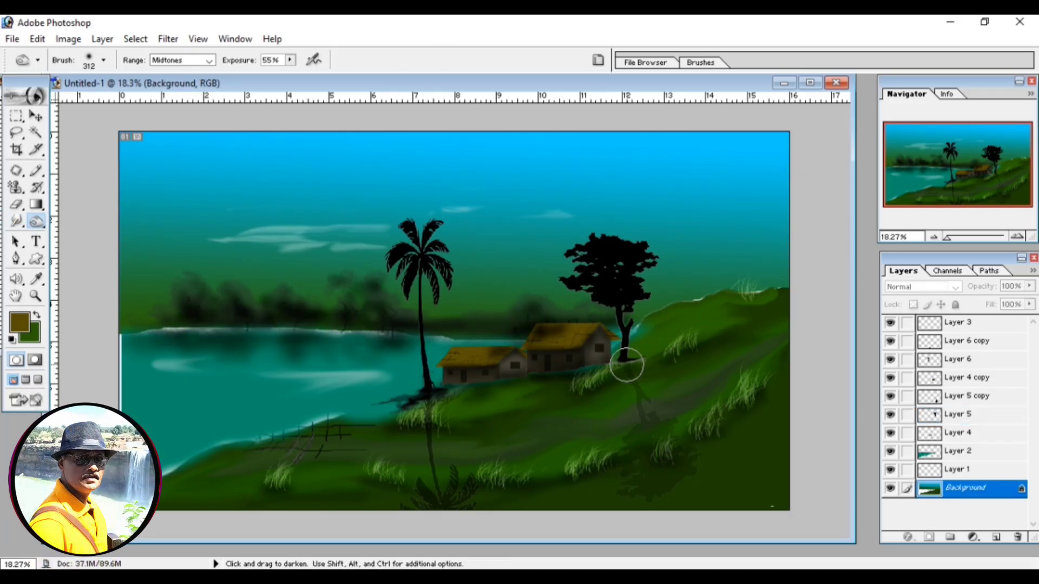
{"action": "mouse_move", "coordinate": [626, 366]}
{"action": "left_mouse_down"}
{"action": "mouse_move", "coordinate": [601, 372]}
{"action": "mouse_move", "coordinate": [654, 366]}
{"action": "mouse_move", "coordinate": [650, 387]}
{"action": "mouse_move", "coordinate": [628, 404]}
{"action": "mouse_move", "coordinate": [653, 436]}
{"action": "left_mouse_up"}
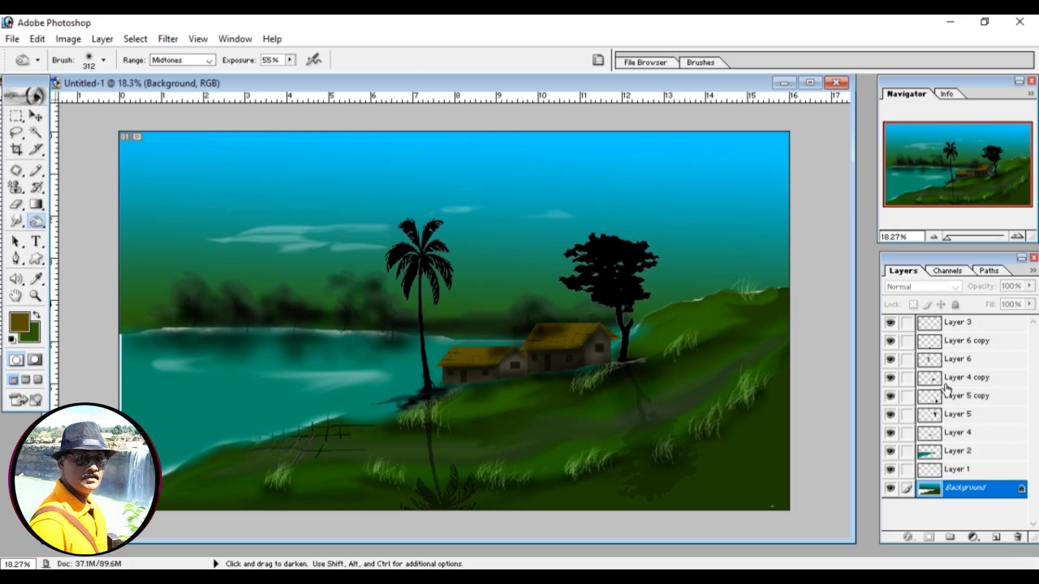
{"action": "left_click", "coordinate": [944, 362]}
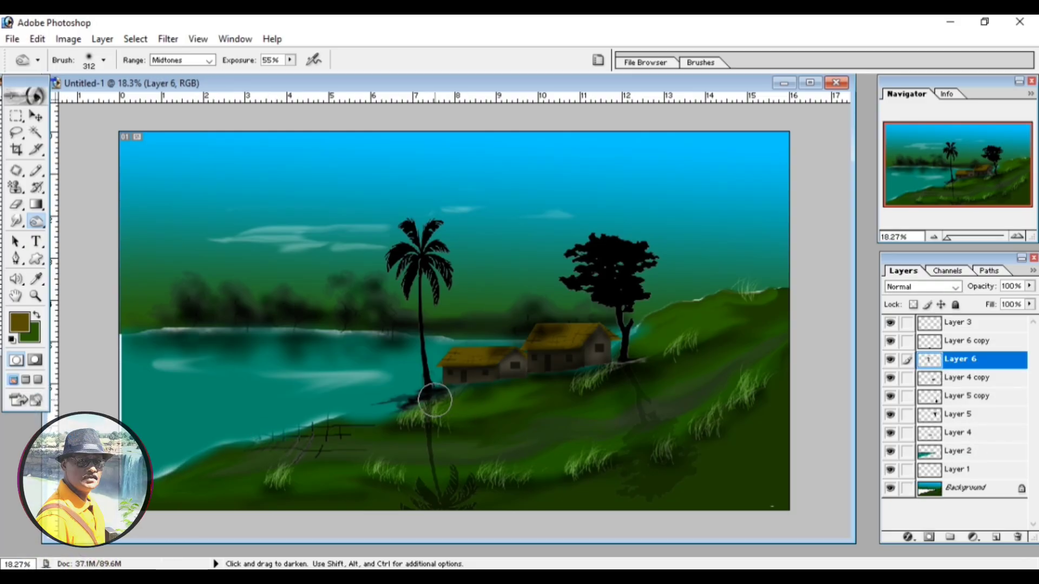
{"action": "left_click", "coordinate": [993, 488]}
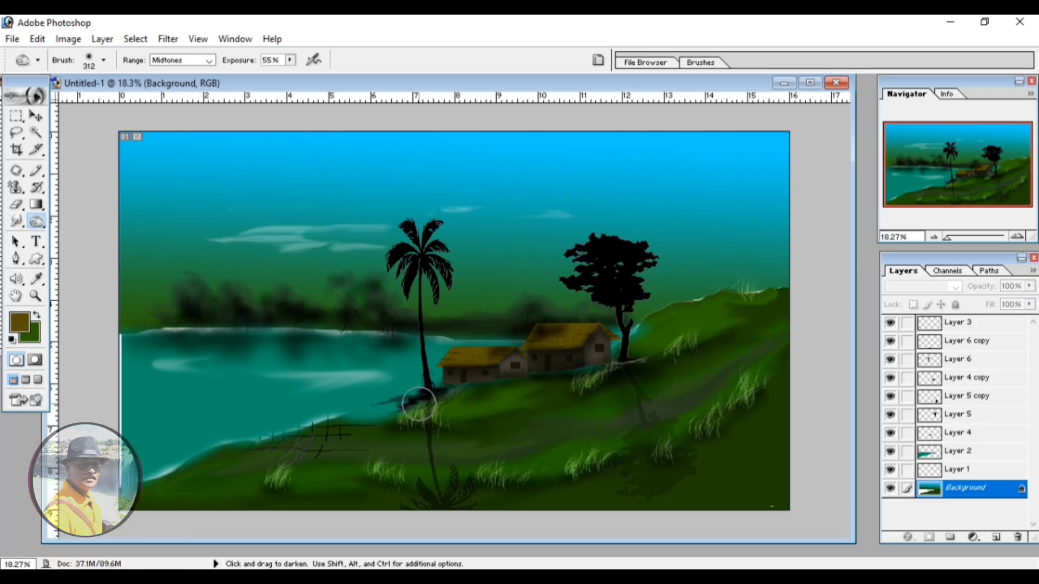
{"action": "left_click_drag", "start_coordinate": [425, 411], "coordinate": [489, 394]}
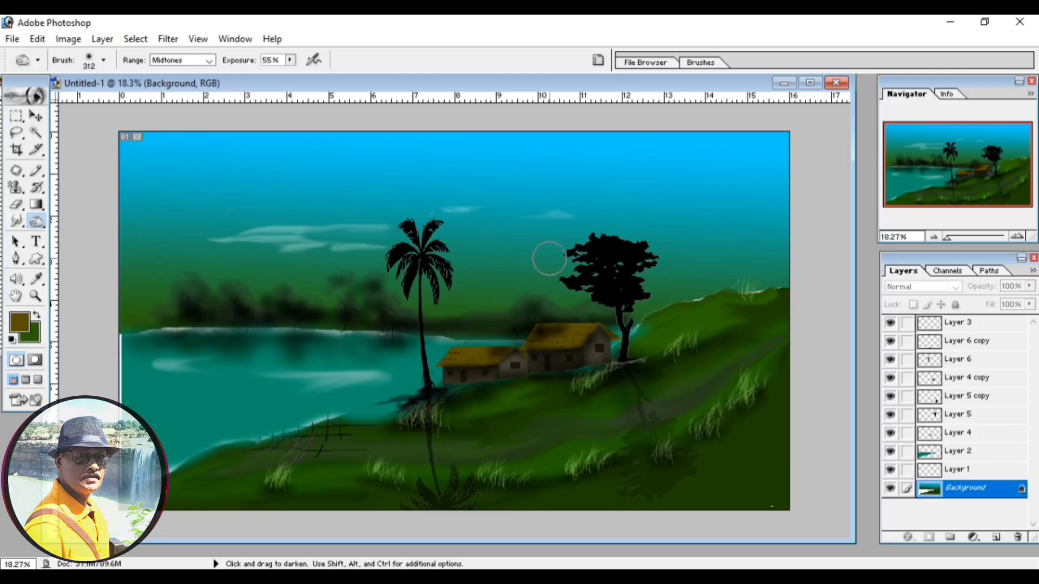
- Scale the leafy tree on Layer 5 to 63.2% width and 111.5% height, keeping its base on the hillside, and apply the transformation
{"action": "left_click", "coordinate": [35, 116]}
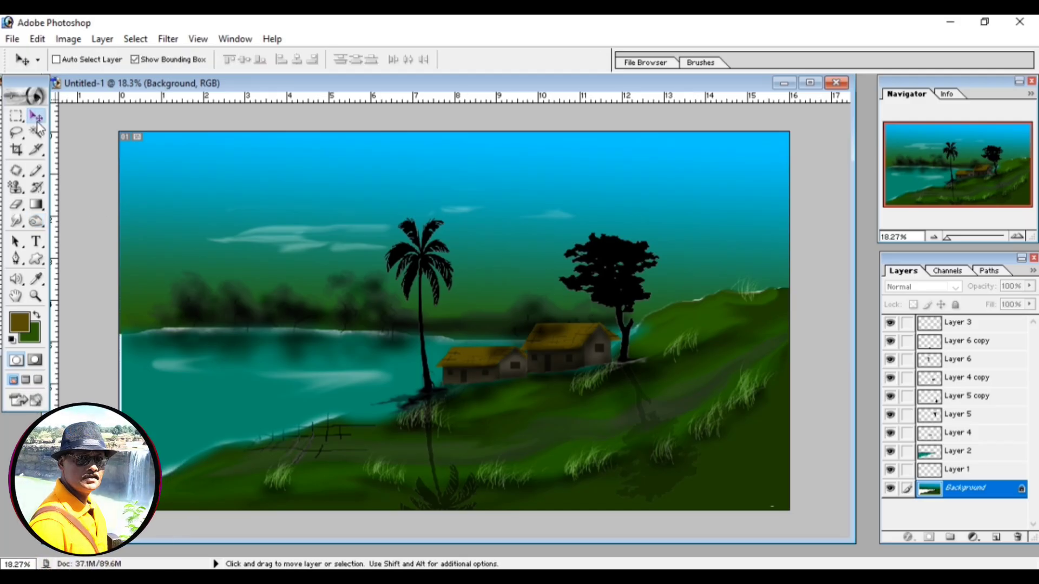
{"action": "left_click", "coordinate": [958, 414]}
{"action": "left_click_drag", "start_coordinate": [610, 227], "coordinate": [583, 221]}
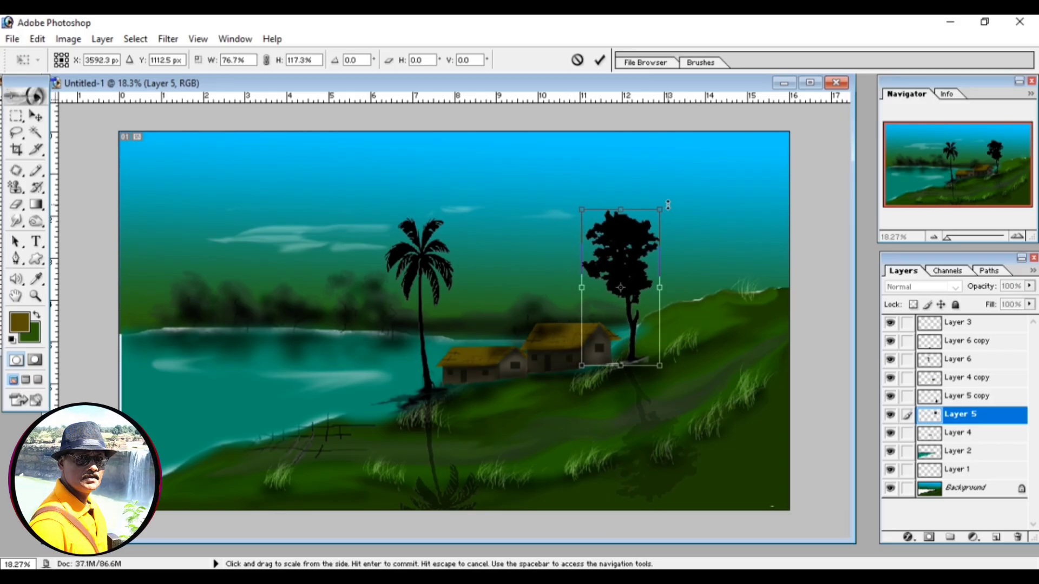
{"action": "left_click_drag", "start_coordinate": [662, 206], "coordinate": [651, 211]}
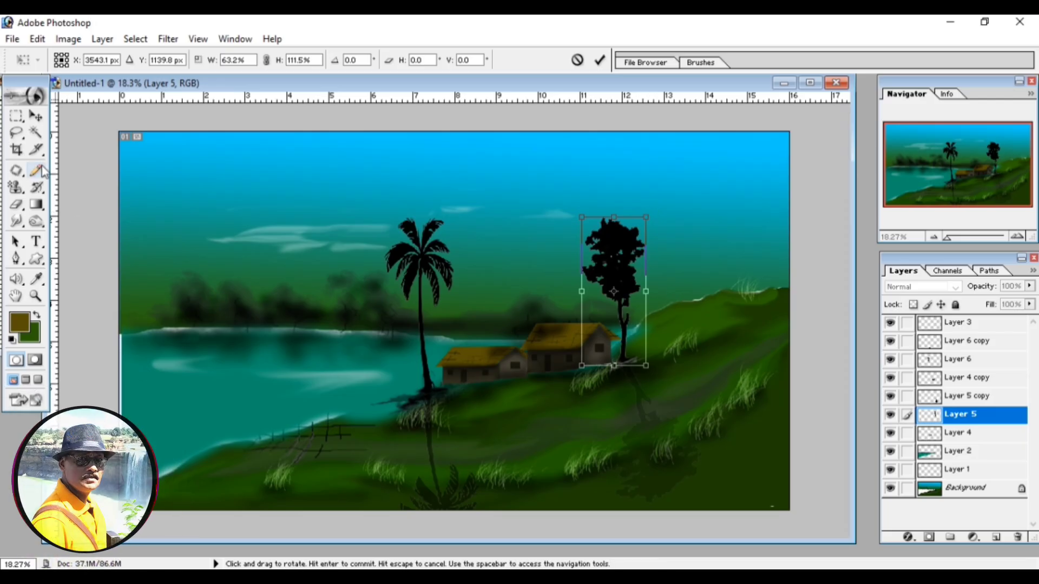
{"action": "left_click", "coordinate": [35, 116]}
{"action": "left_click", "coordinate": [469, 241]}
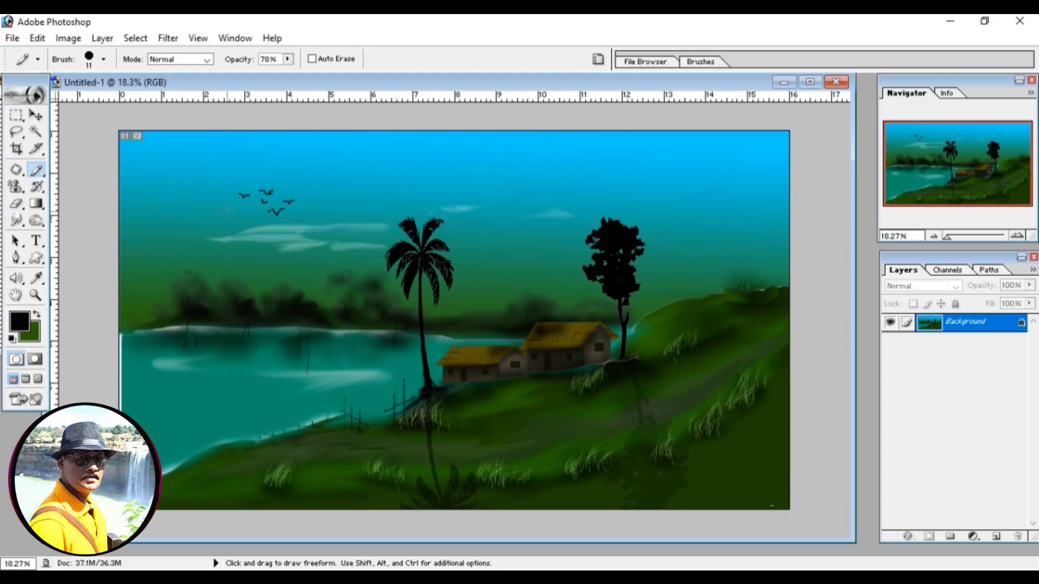
- Add small black birds to the flock in the sky above the clouds with the Pencil tool, brush size 11 at 78% opacity
{"action": "mouse_move", "coordinate": [214, 203]}
{"action": "left_mouse_down"}
{"action": "mouse_move", "coordinate": [242, 210]}
{"action": "mouse_move", "coordinate": [225, 196]}
{"action": "left_mouse_up"}
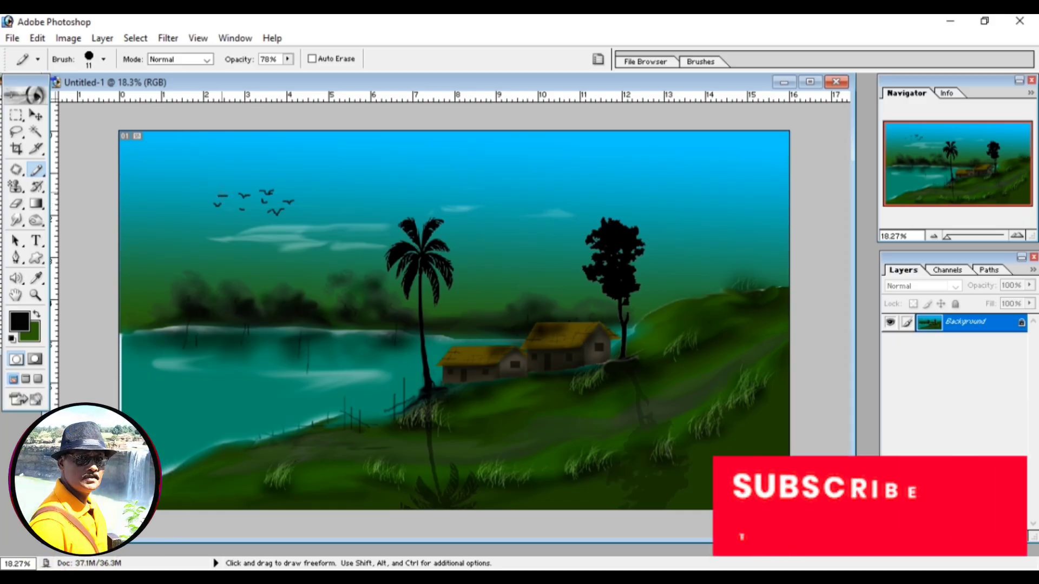